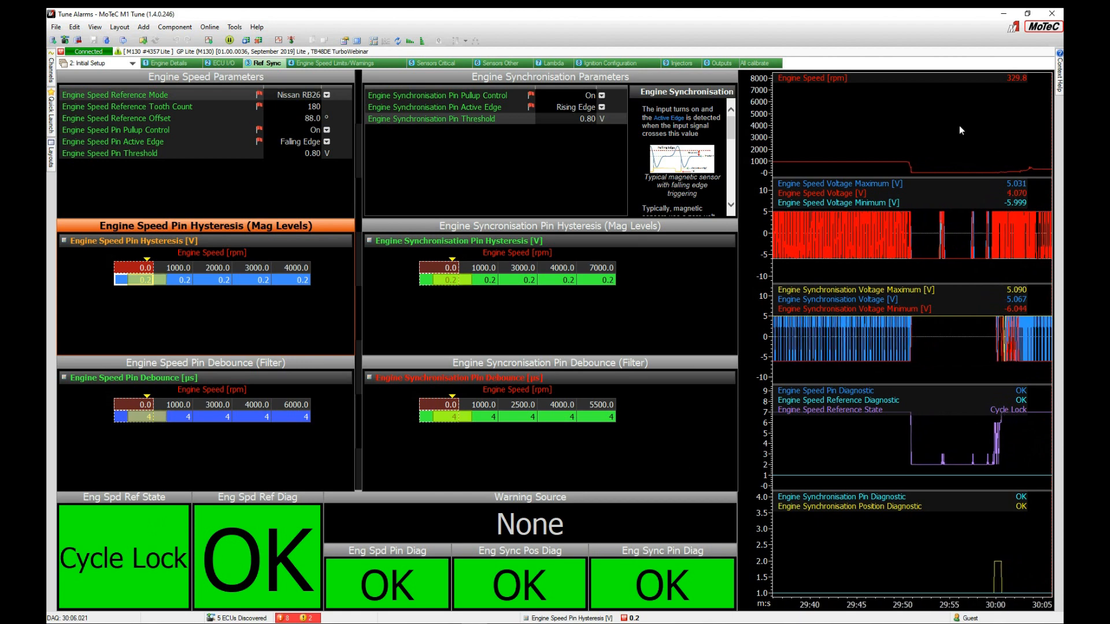
Step: Maximise the time graph, zoom in on the engine start around 30:00 and place the cursor just before the reference state leaves Stall
click(935, 137)
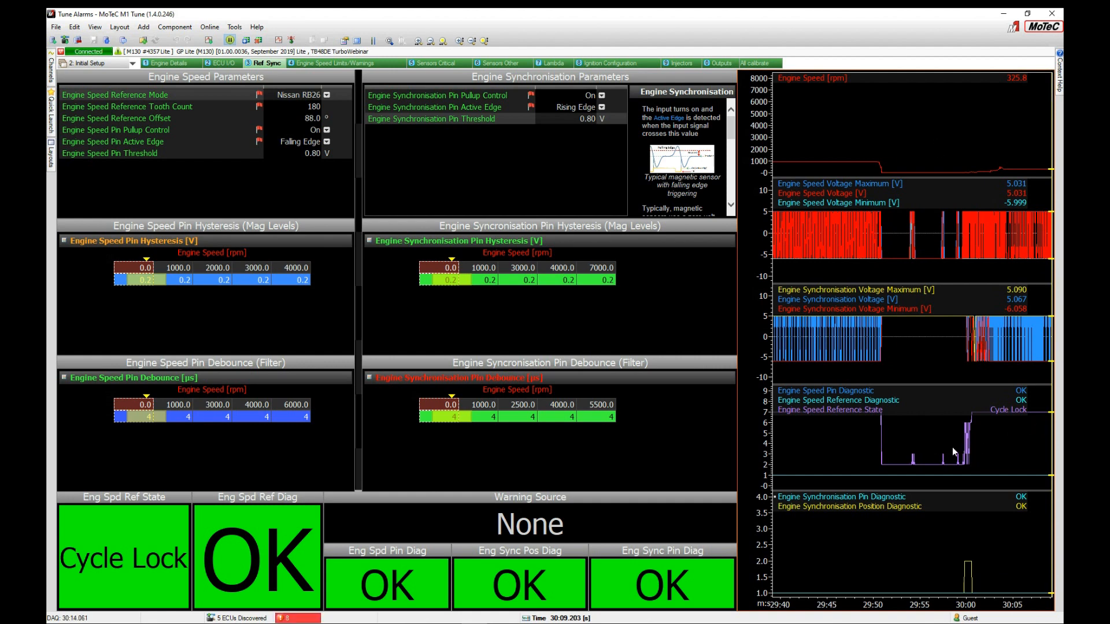
key(F4)
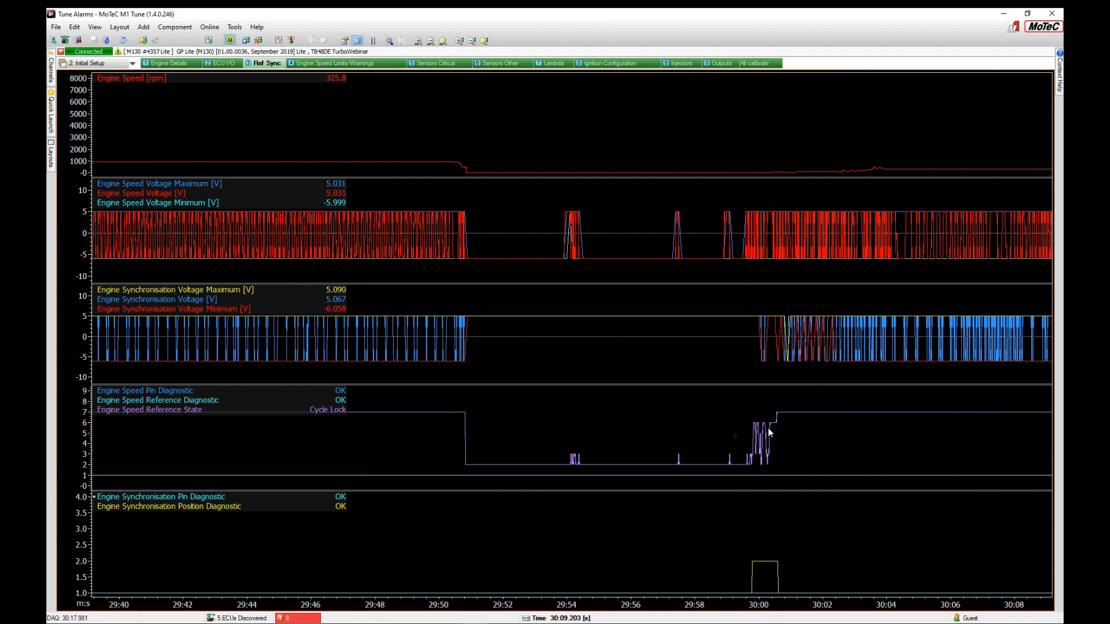
drag(728, 431, 807, 437)
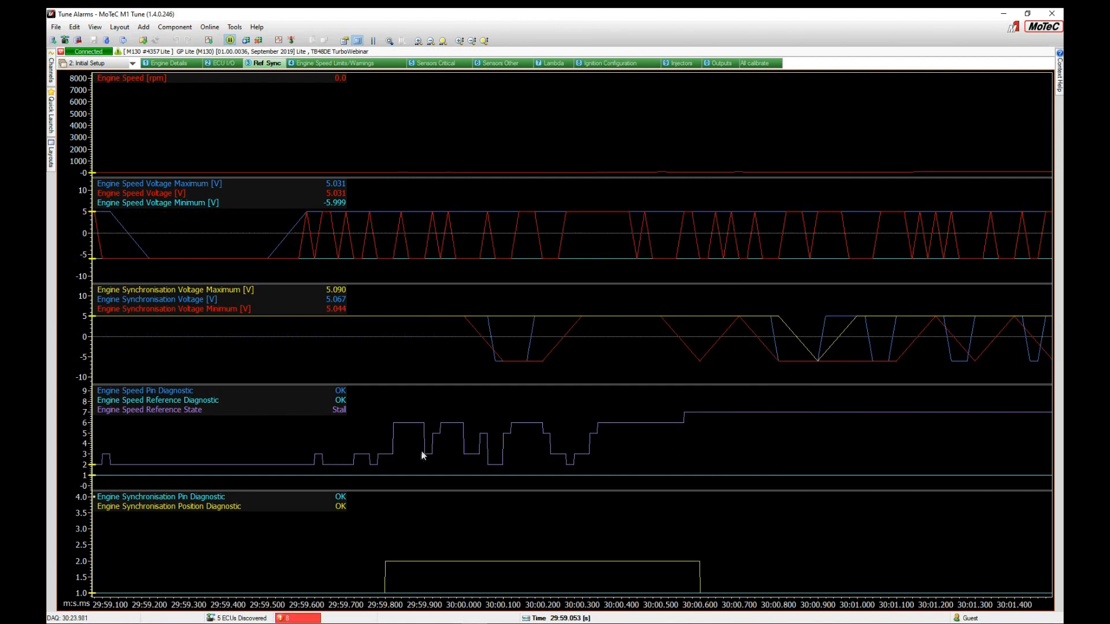
mouse_move(335, 452)
mouse_down()
mouse_move(369, 458)
mouse_move(342, 467)
mouse_up()
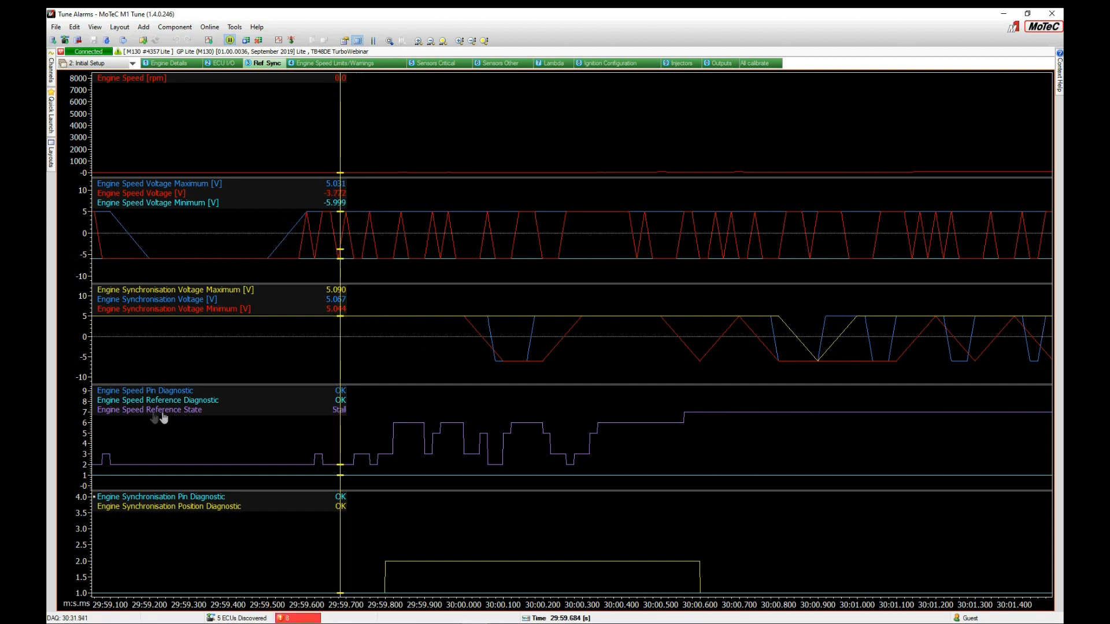
mouse_move(342, 454)
mouse_down()
mouse_move(450, 465)
mouse_move(698, 458)
mouse_move(312, 461)
mouse_move(352, 455)
mouse_up()
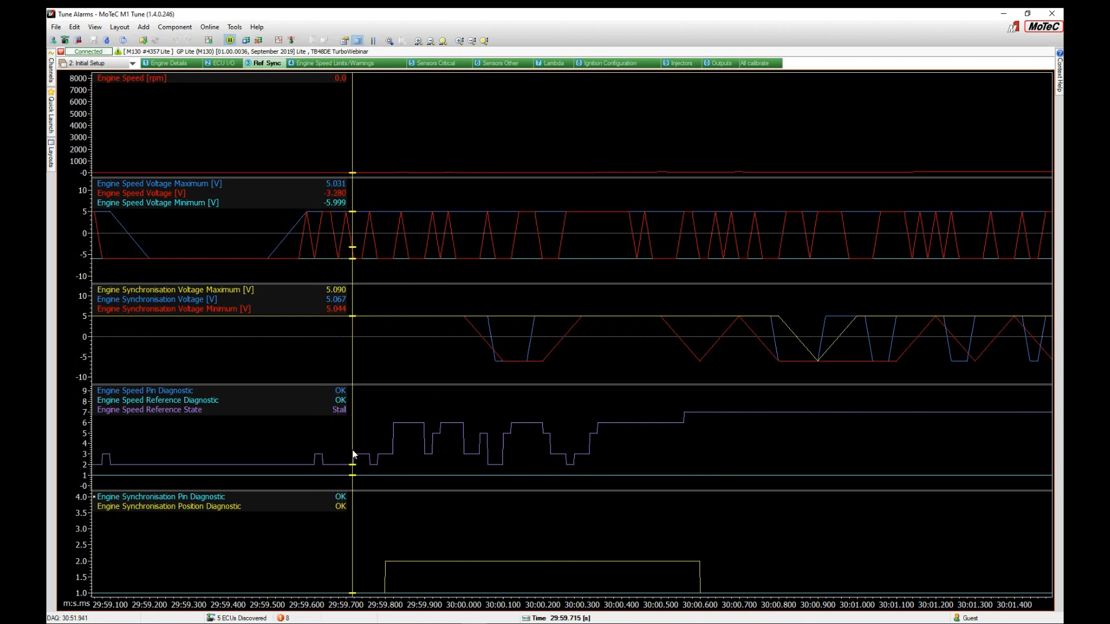
Step: Measure the time from the start of the reference search to Cycle Lock on the Engine Speed Reference State trace
key(space)
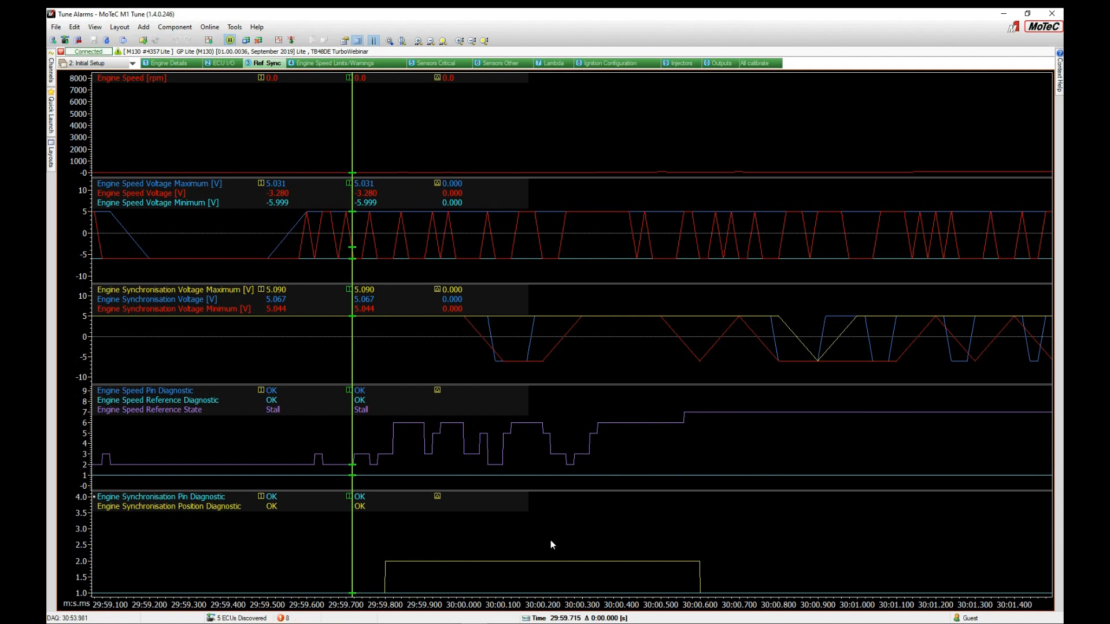
drag(675, 439, 685, 438)
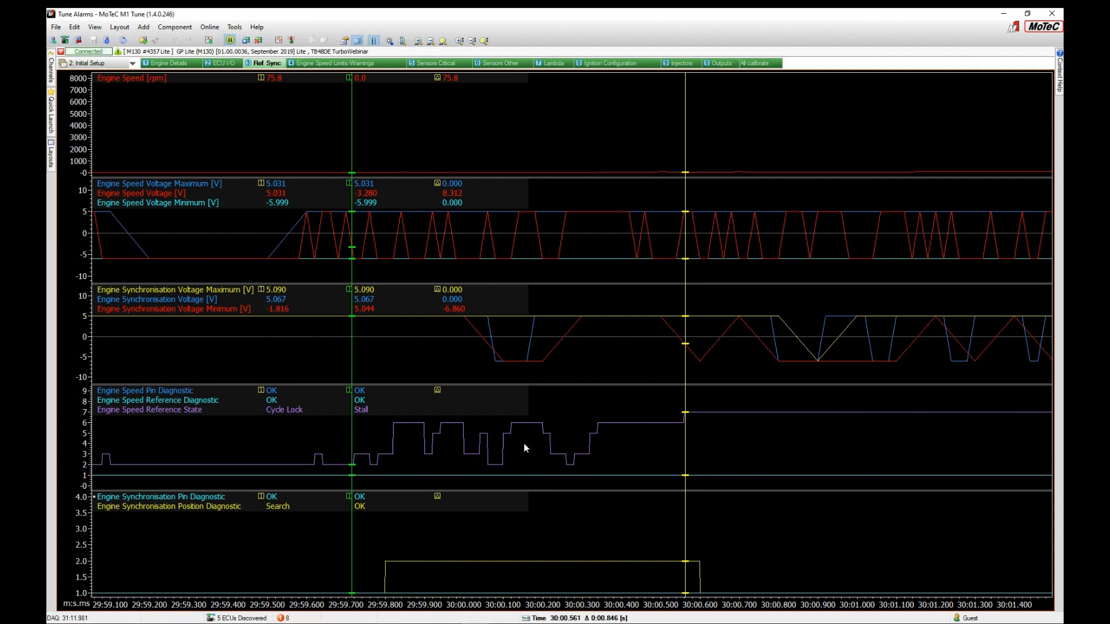
key(space)
Step: Restore the full Ref Sync layout and examine the reference state and synchronisation diagnostics through the start-up until past Cycle Lock
click(489, 448)
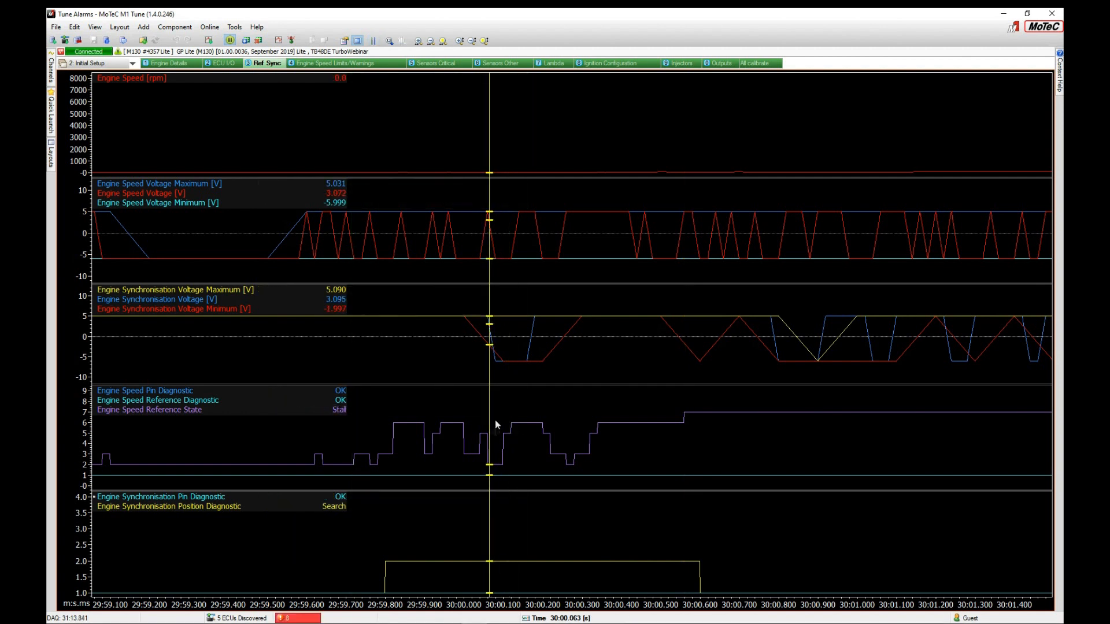
key(m)
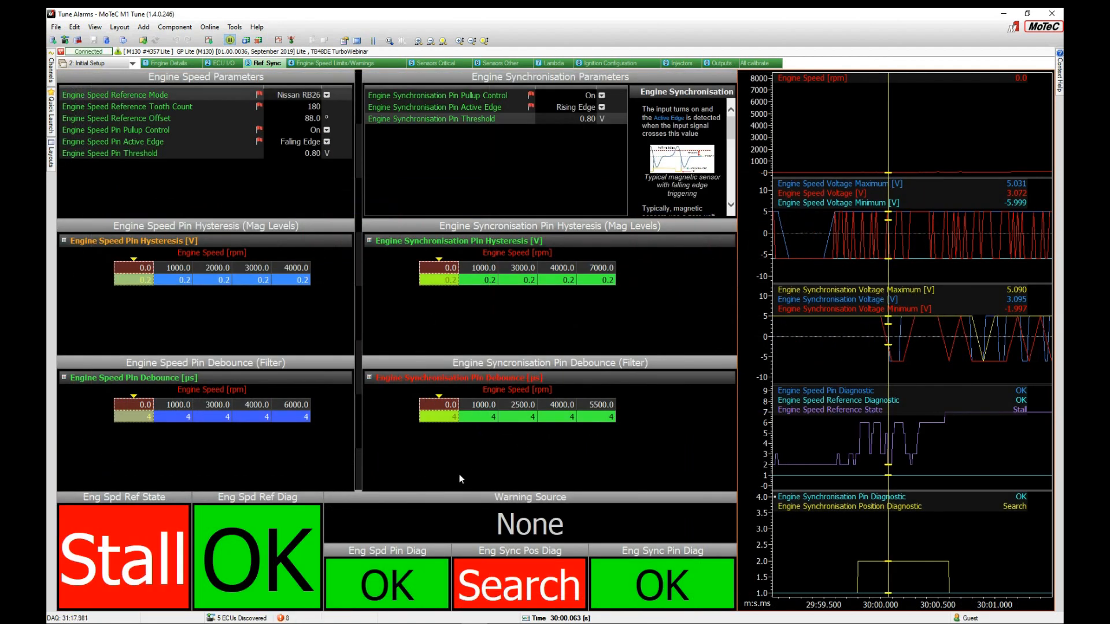
click(860, 346)
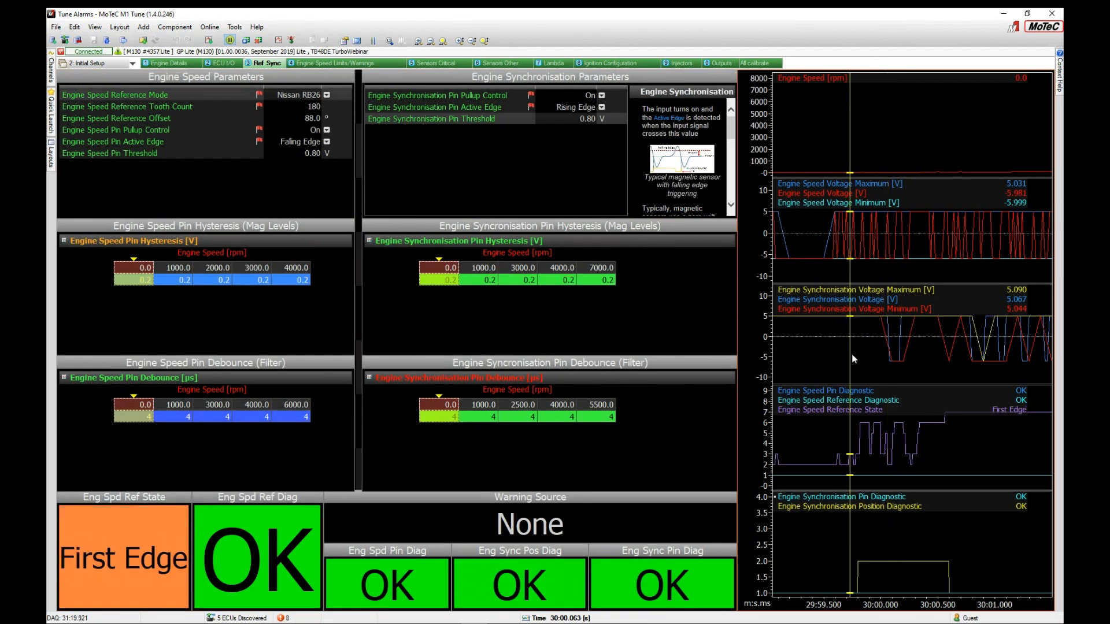
drag(864, 358, 917, 357)
drag(862, 432, 940, 439)
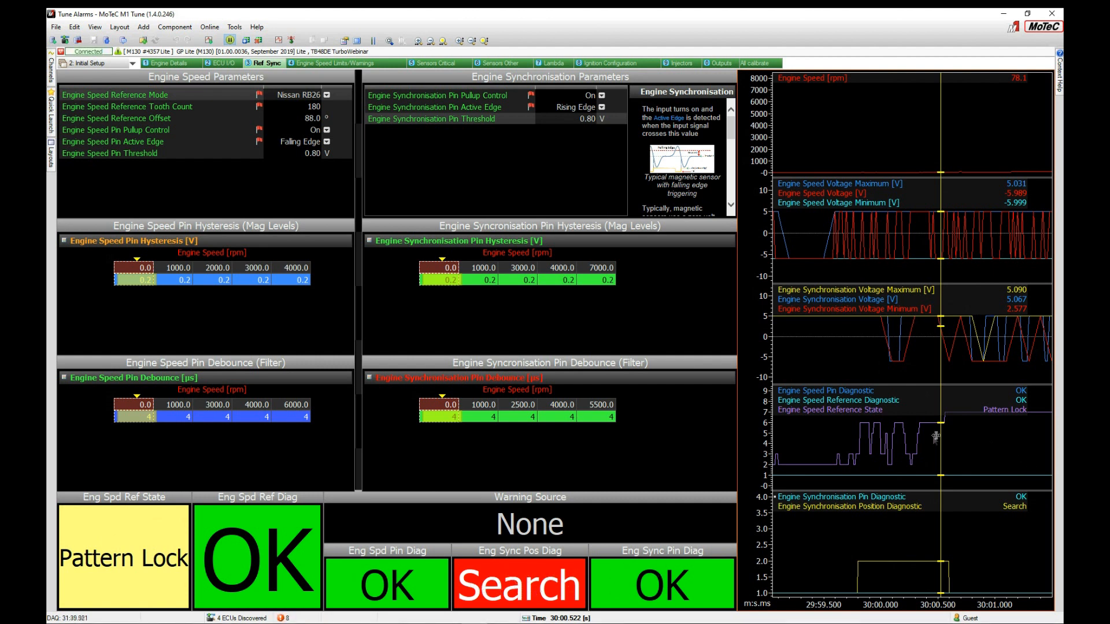
drag(927, 448, 951, 454)
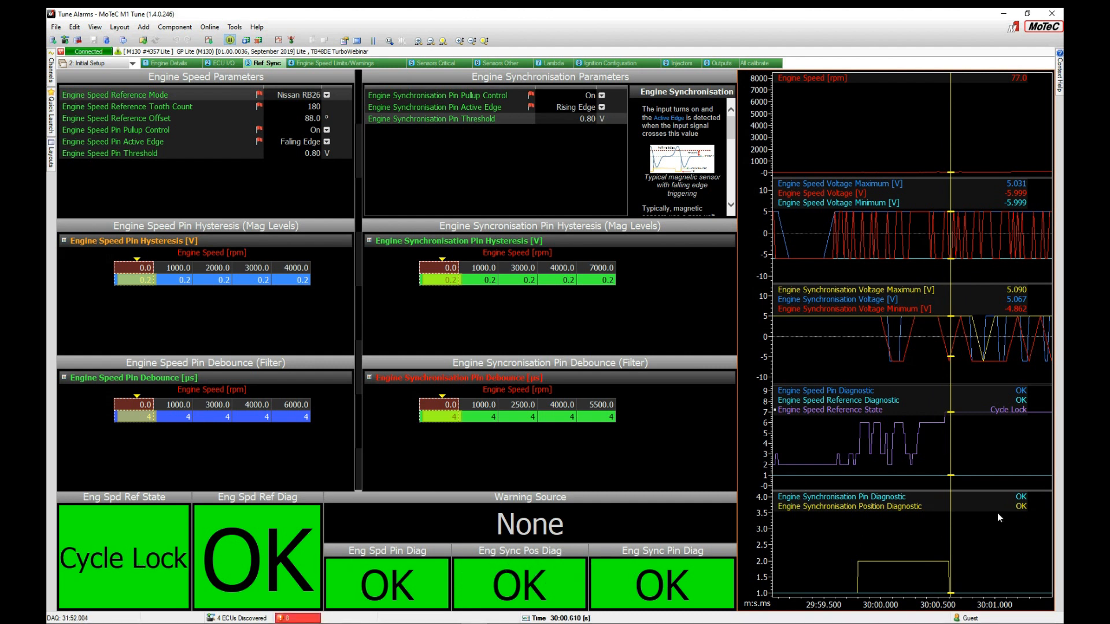
drag(968, 453, 986, 453)
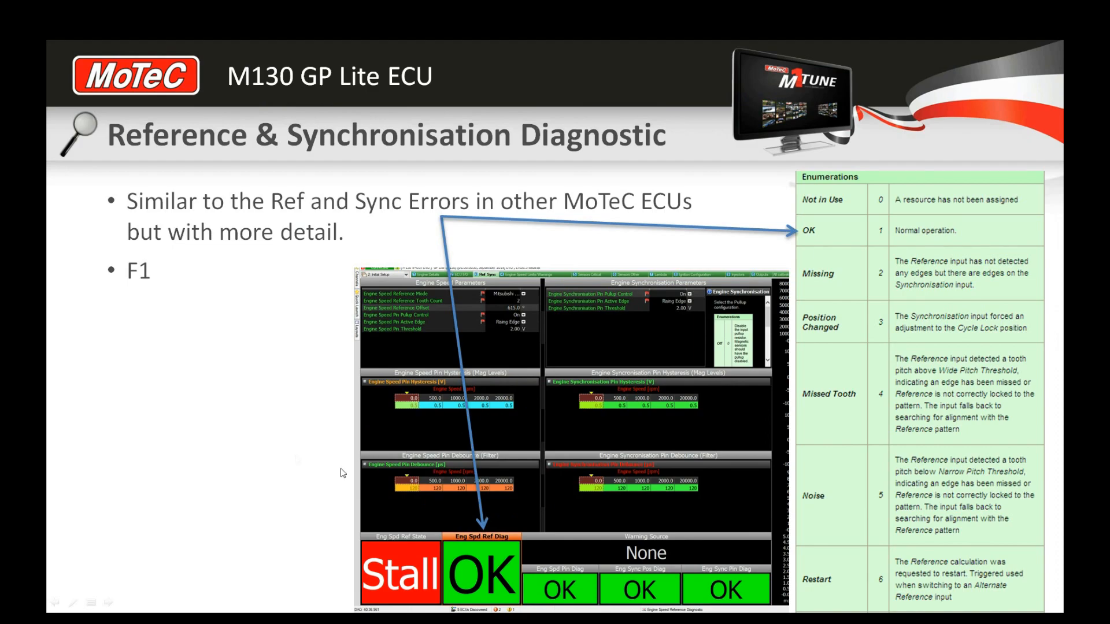
click(230, 444)
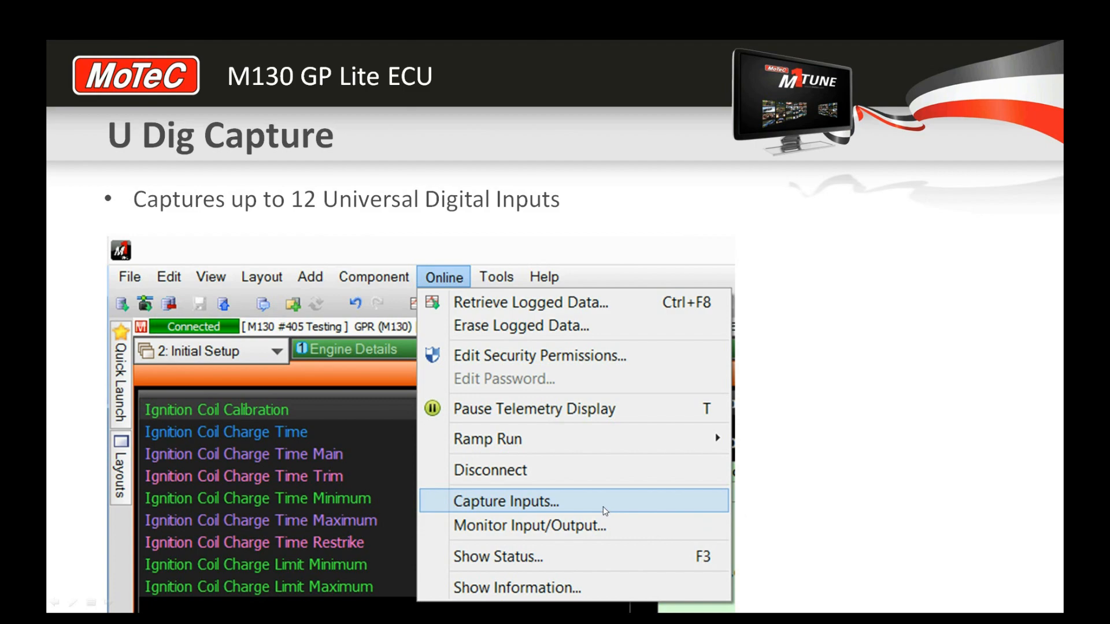
Step: Switch back to M1 Tune and return the time graph to the live telemetry
key(alt+Tab)
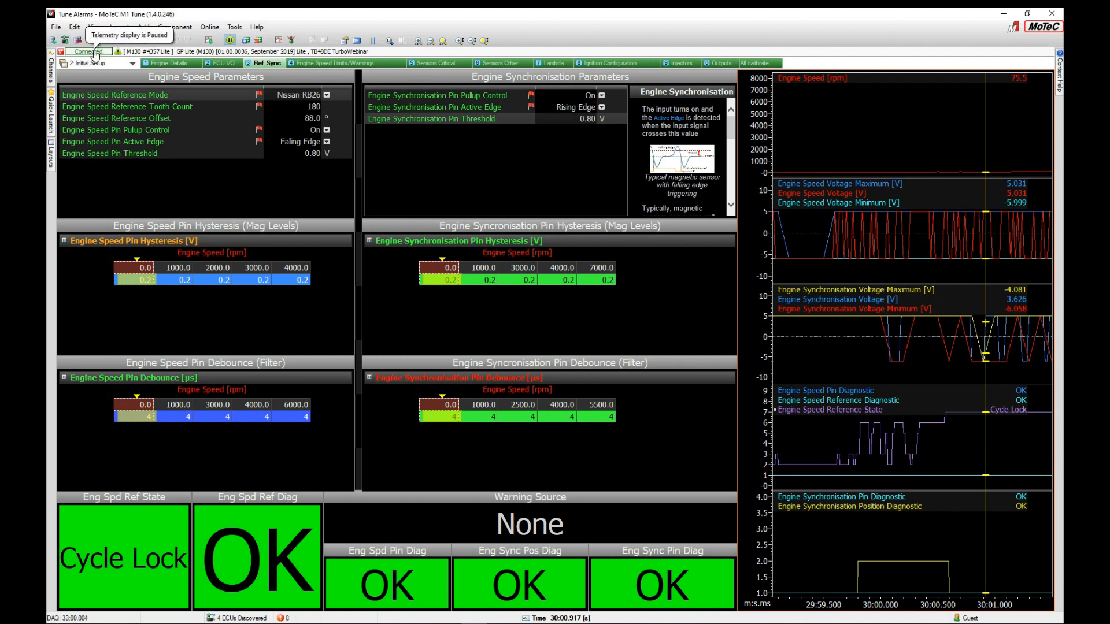
click(866, 152)
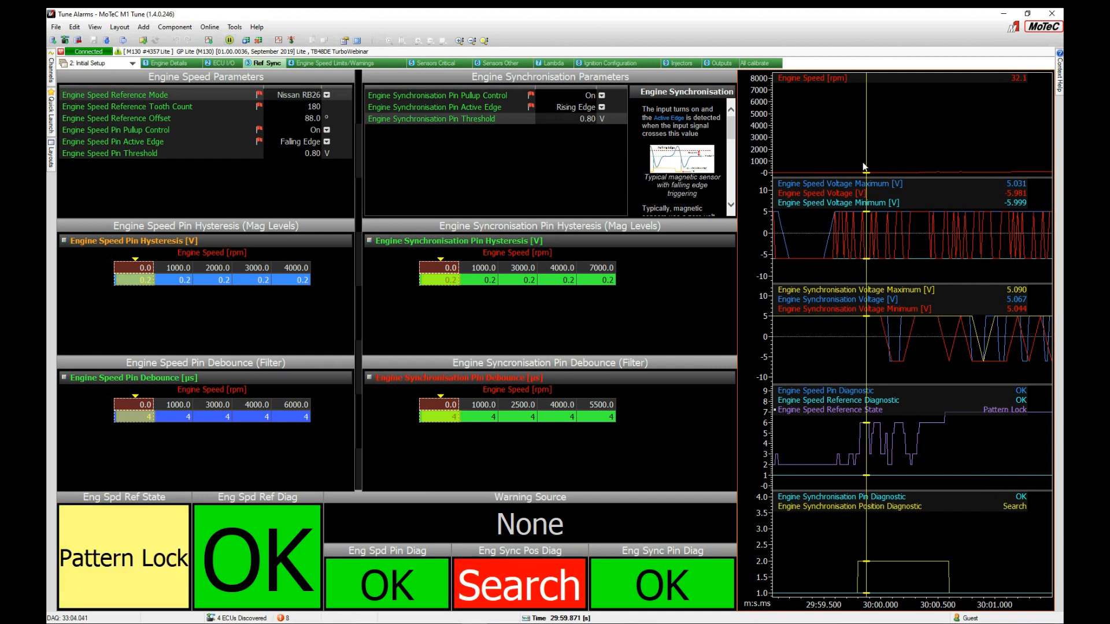
key(space)
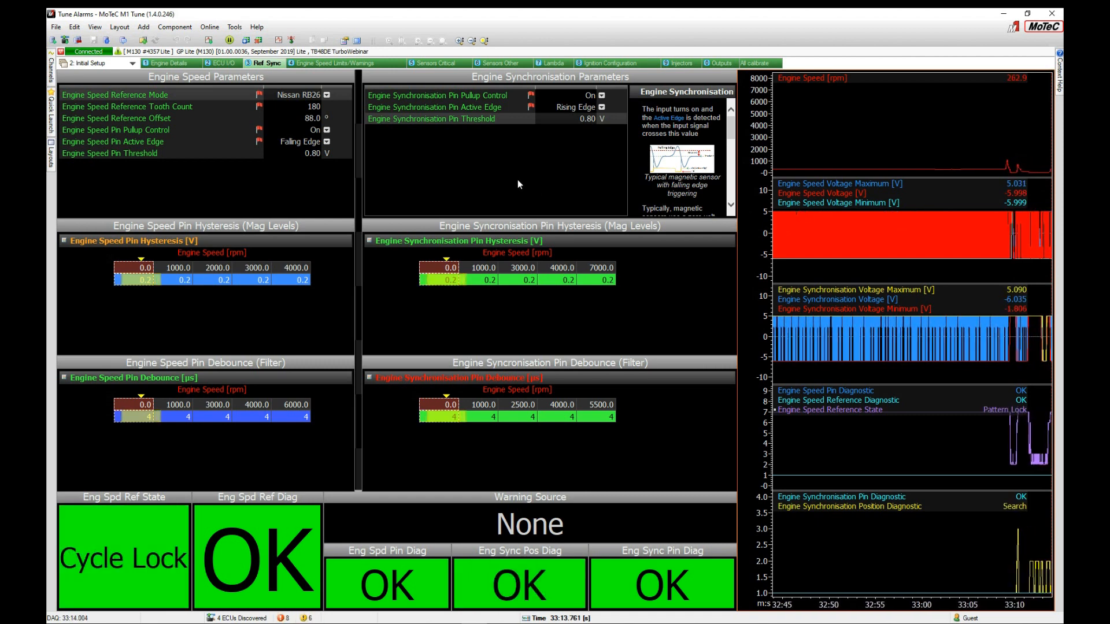
Step: Create a new input capture of 2 UDIG inputs and name it Seminar 1
click(209, 28)
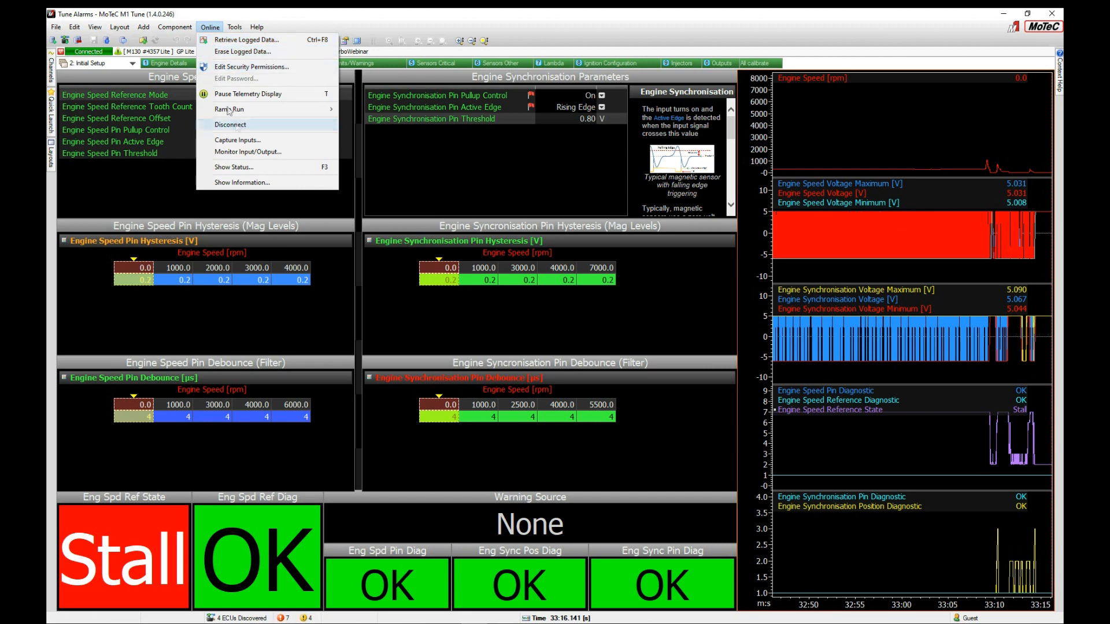
click(240, 140)
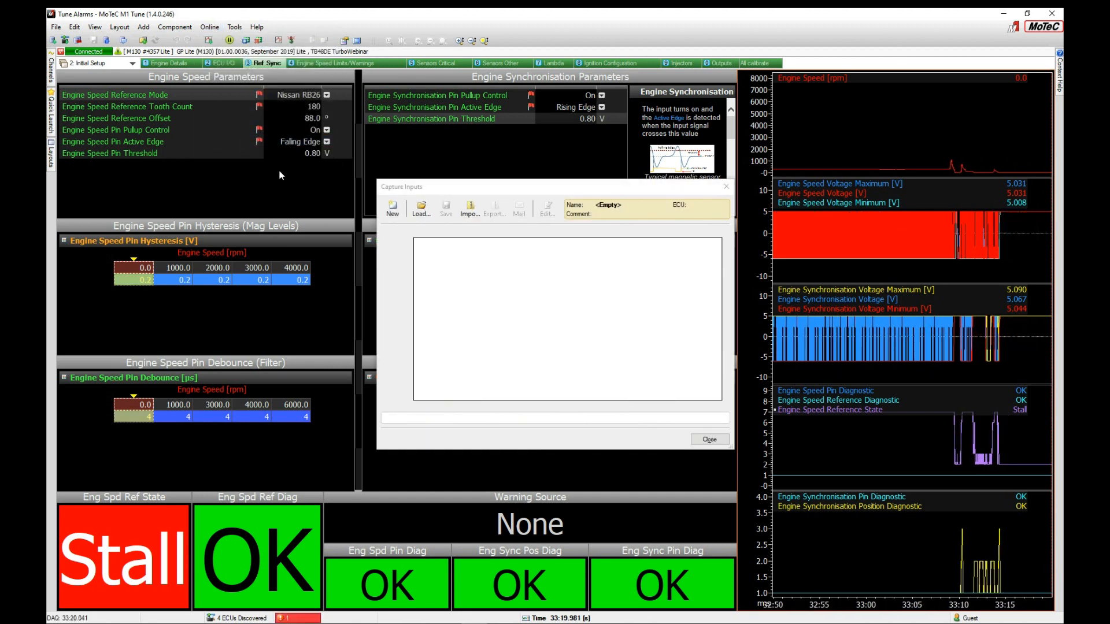
click(396, 213)
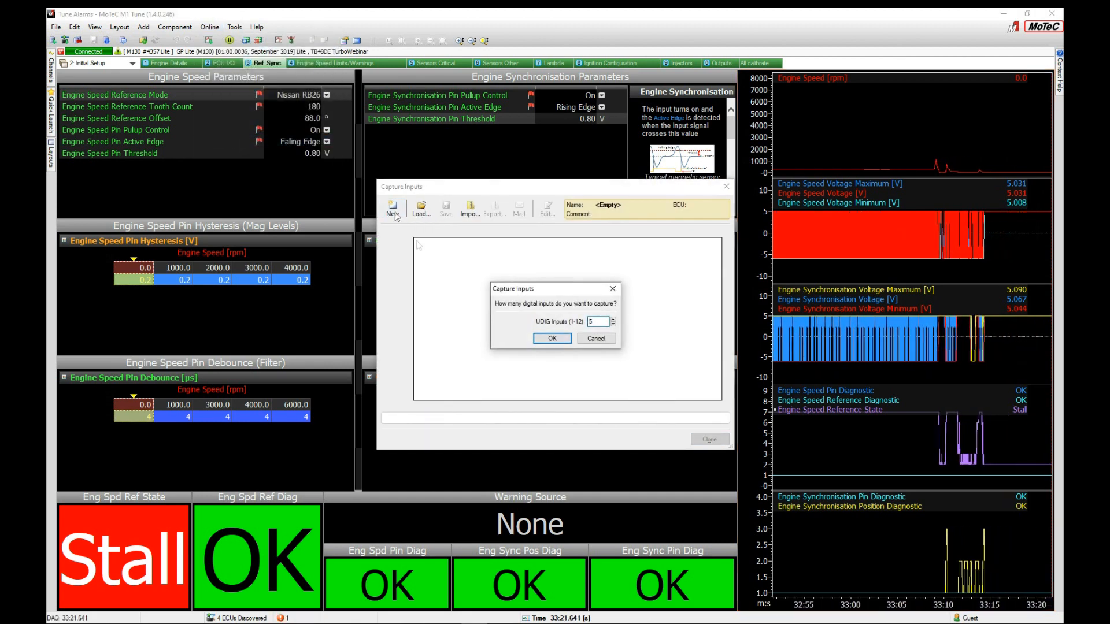
click(614, 325)
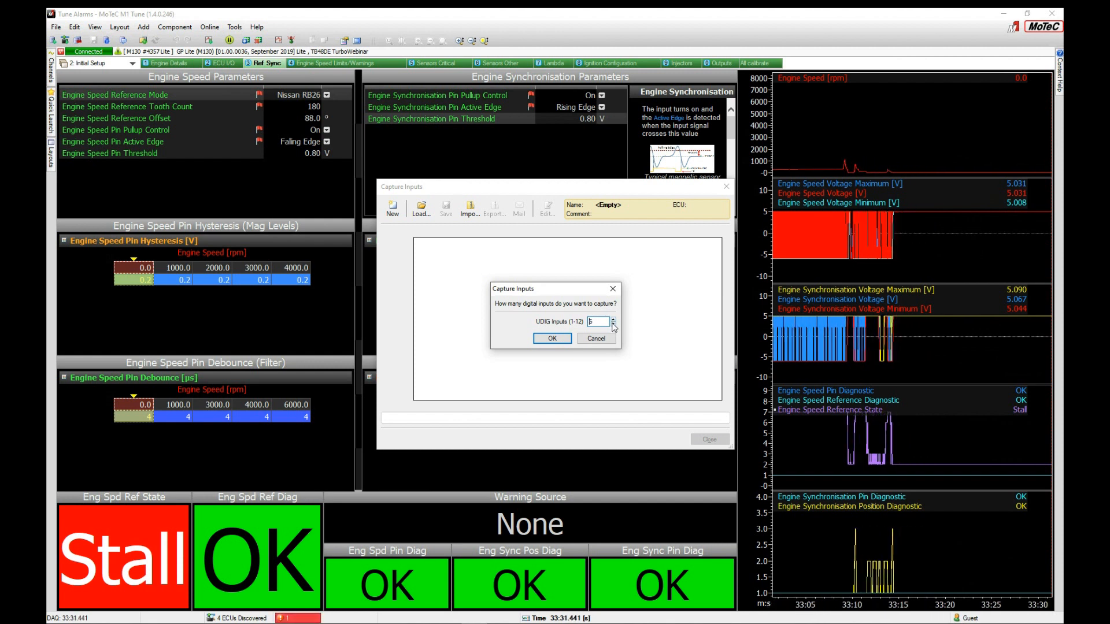
click(614, 326)
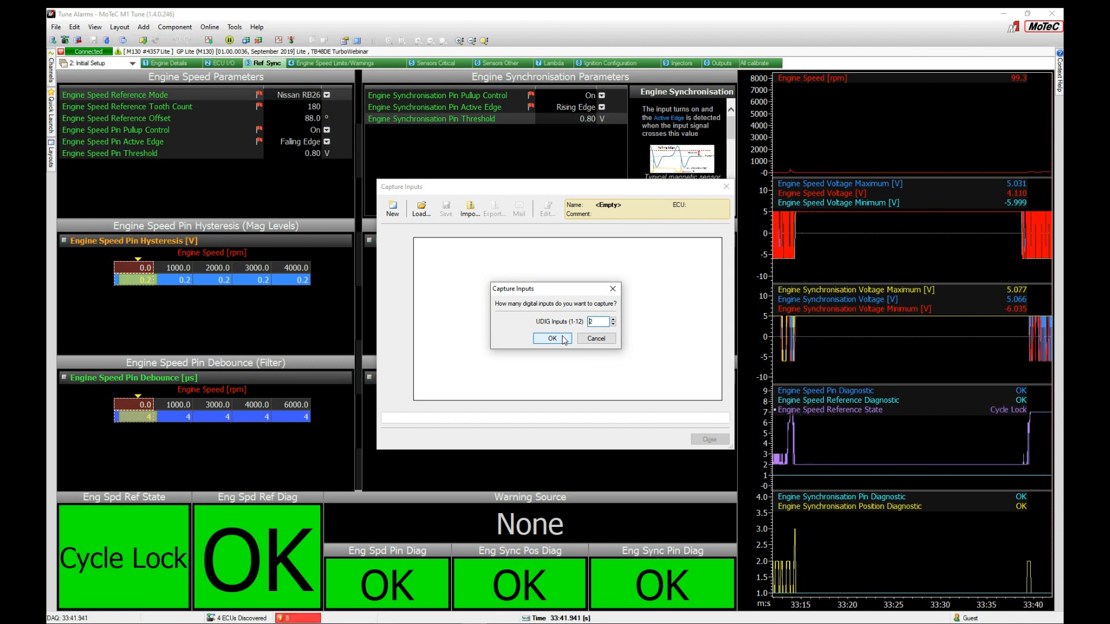
click(552, 339)
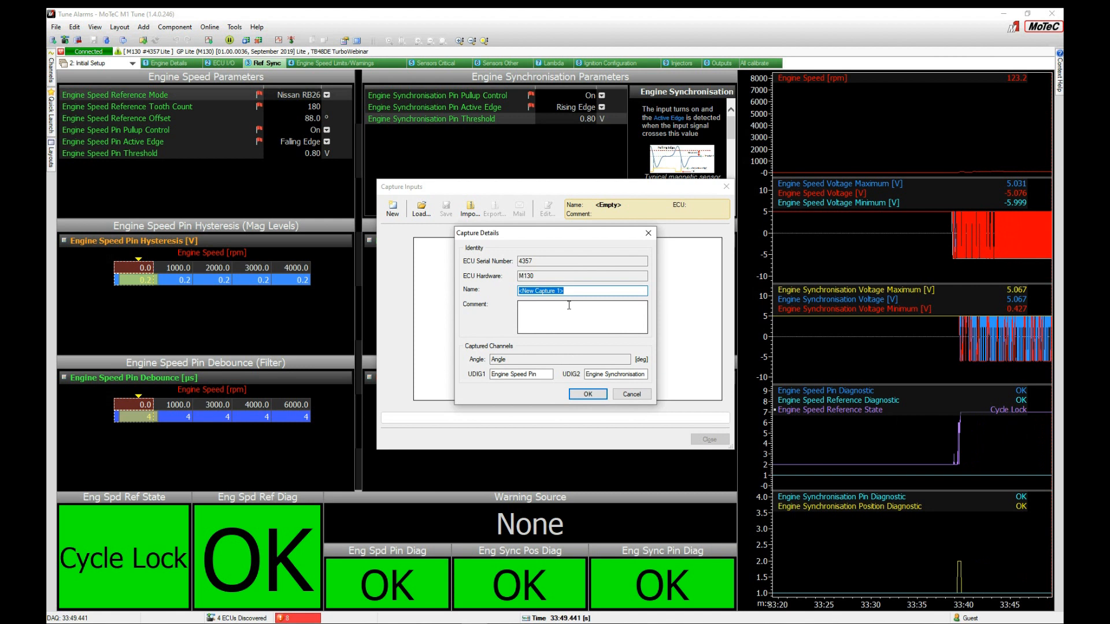
text(Seminar 1)
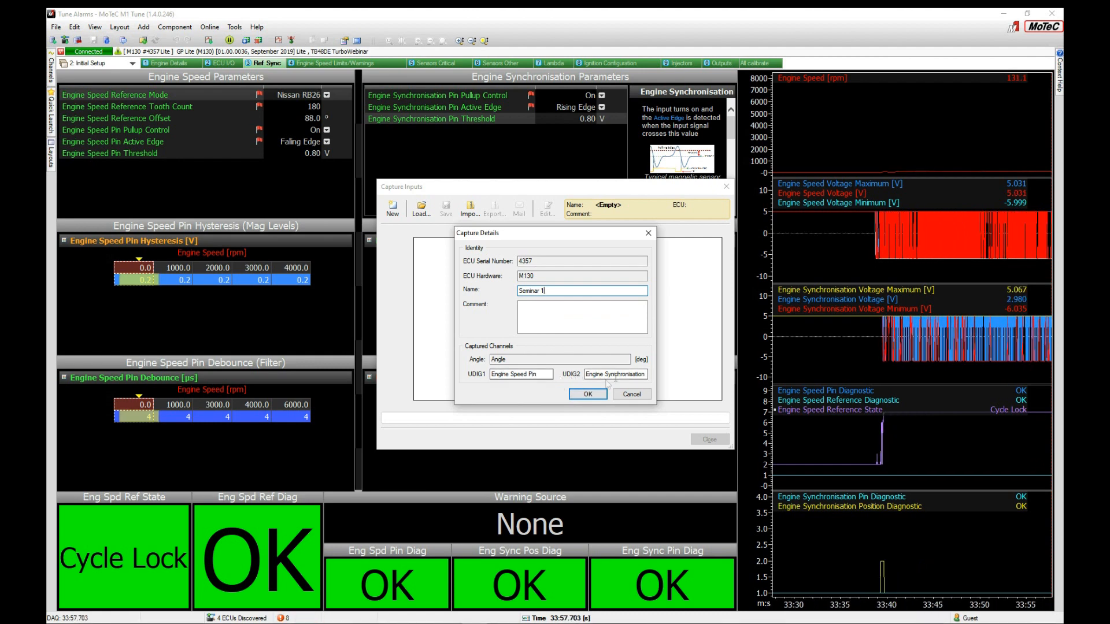
click(588, 395)
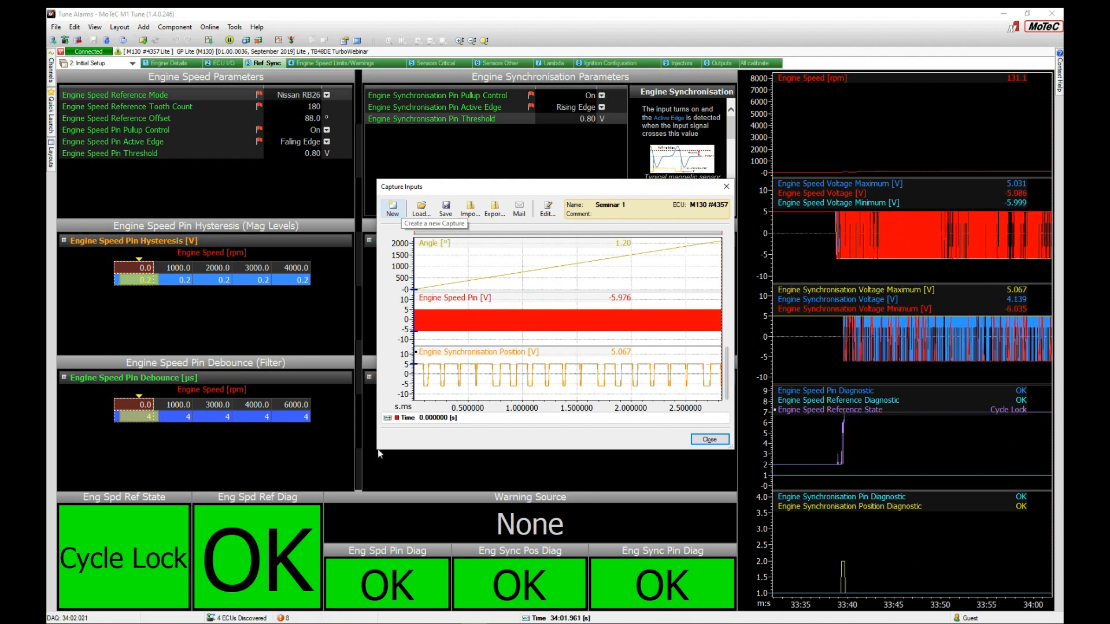
Step: Enlarge and reposition the Capture Inputs window so the captured traces can be read in detail
drag(377, 449, 195, 548)
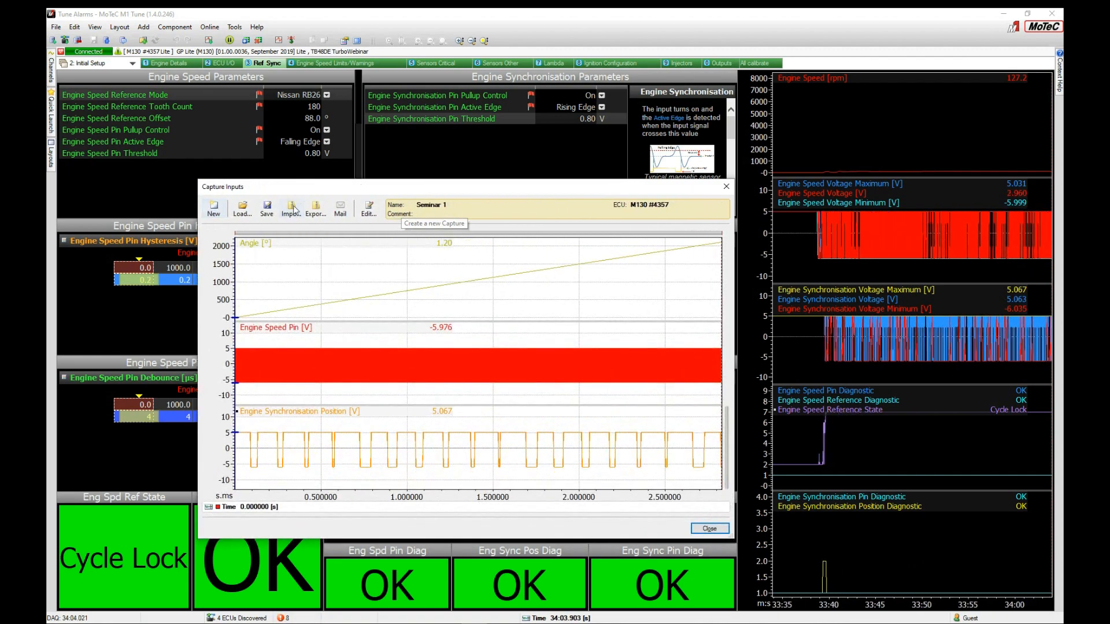
drag(297, 190, 247, 69)
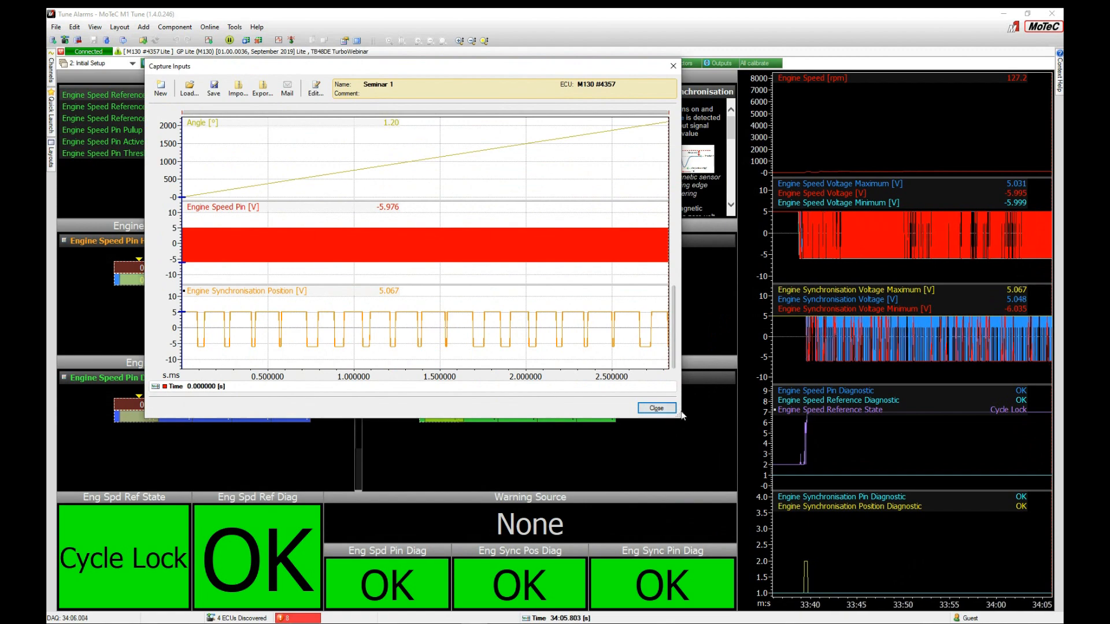
drag(680, 416, 859, 522)
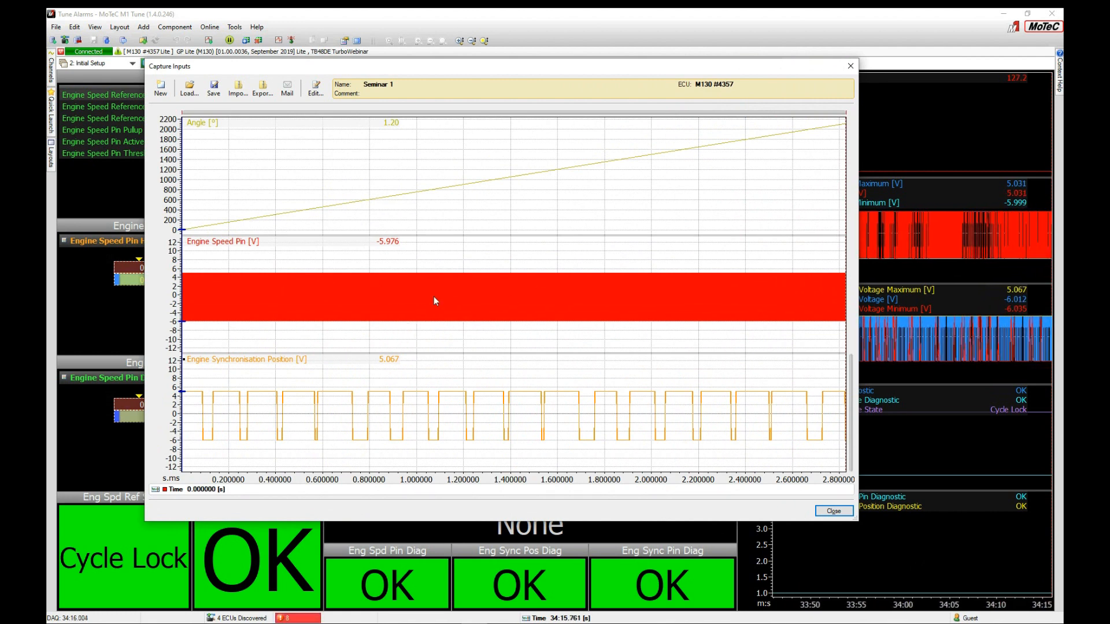
Step: Zoom in on the capture around 1.12 s and examine the two Engine Synchronisation Position pulses of different width against the angle
drag(434, 297, 489, 326)
scroll(490, 324, down, 2)
scroll(488, 324, down, 1)
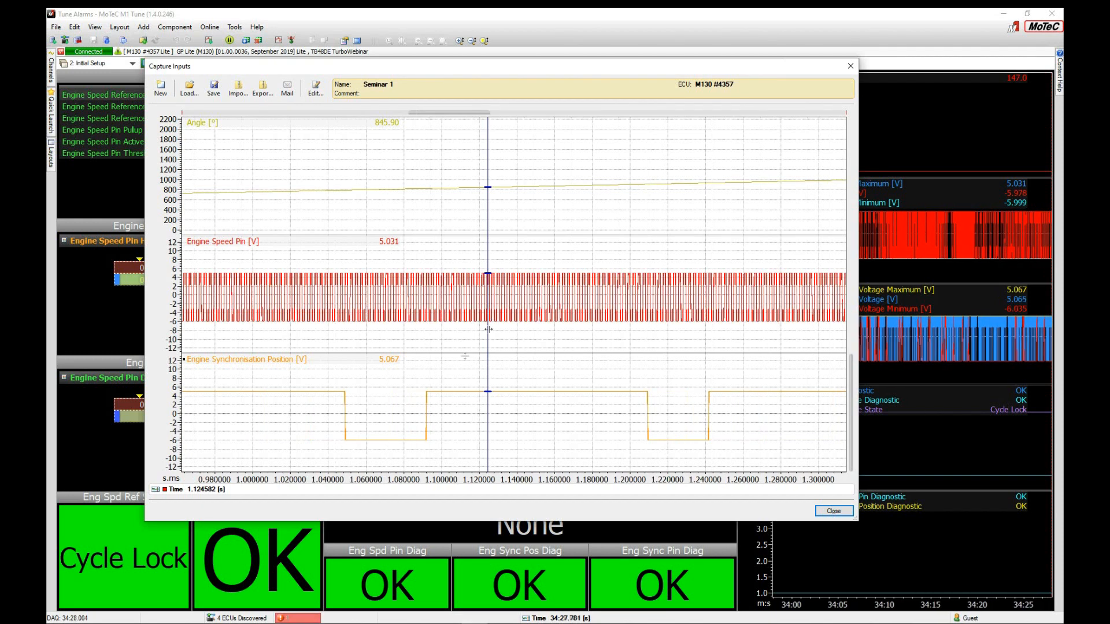
drag(393, 417, 381, 447)
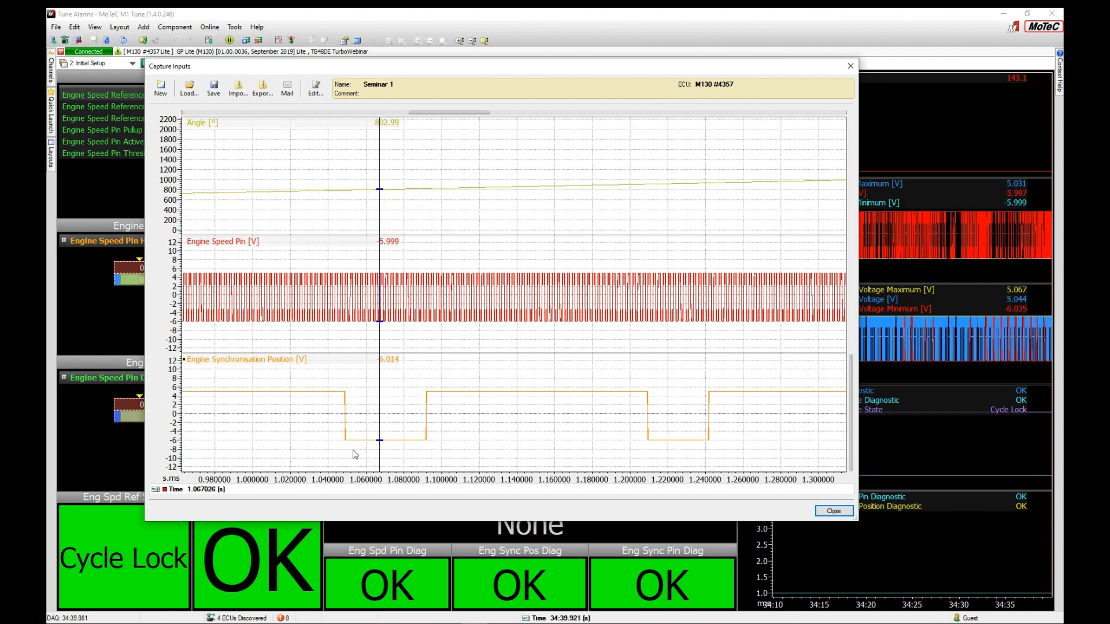
click(455, 423)
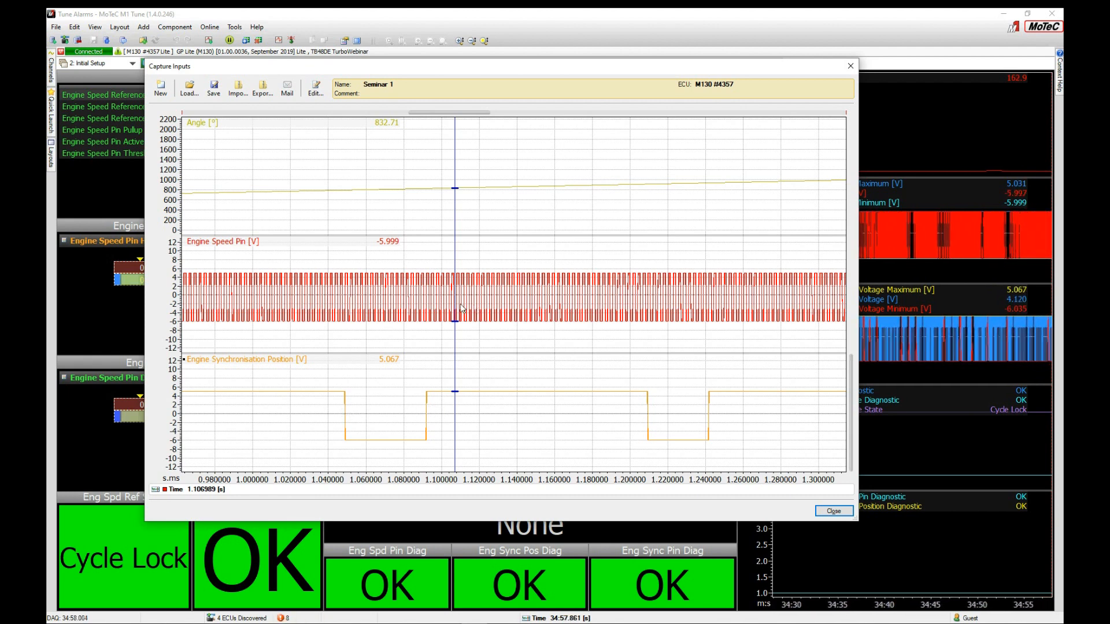
drag(399, 422, 687, 376)
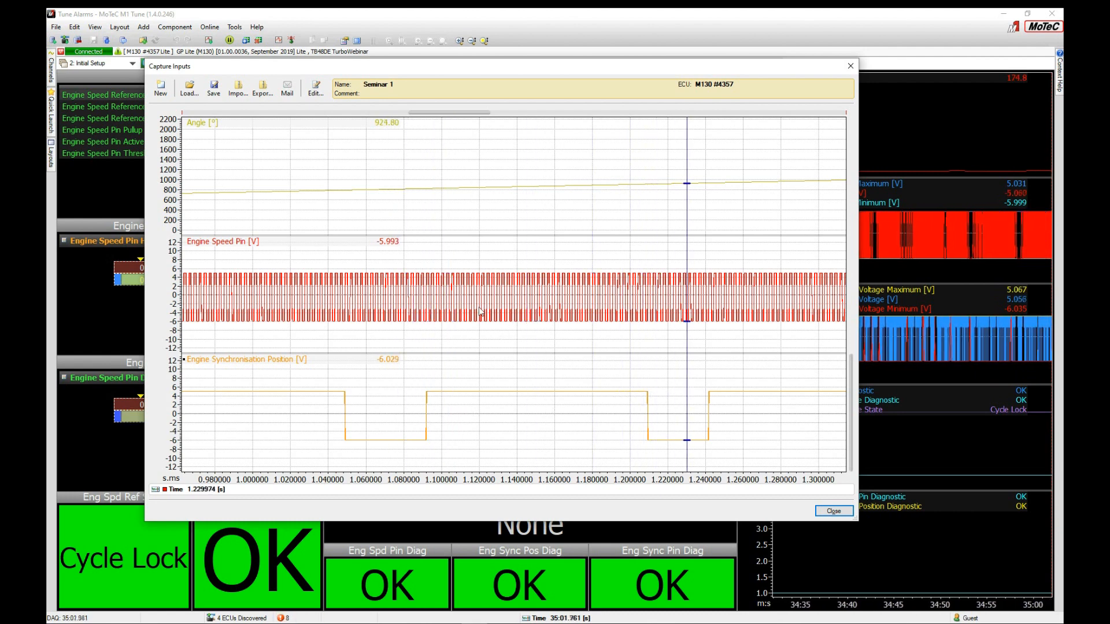
Step: Zoom in on individual Engine Speed Pin pulses near 1.217 s and inspect the low-level voltage with the cursor
scroll(473, 312, up, 6)
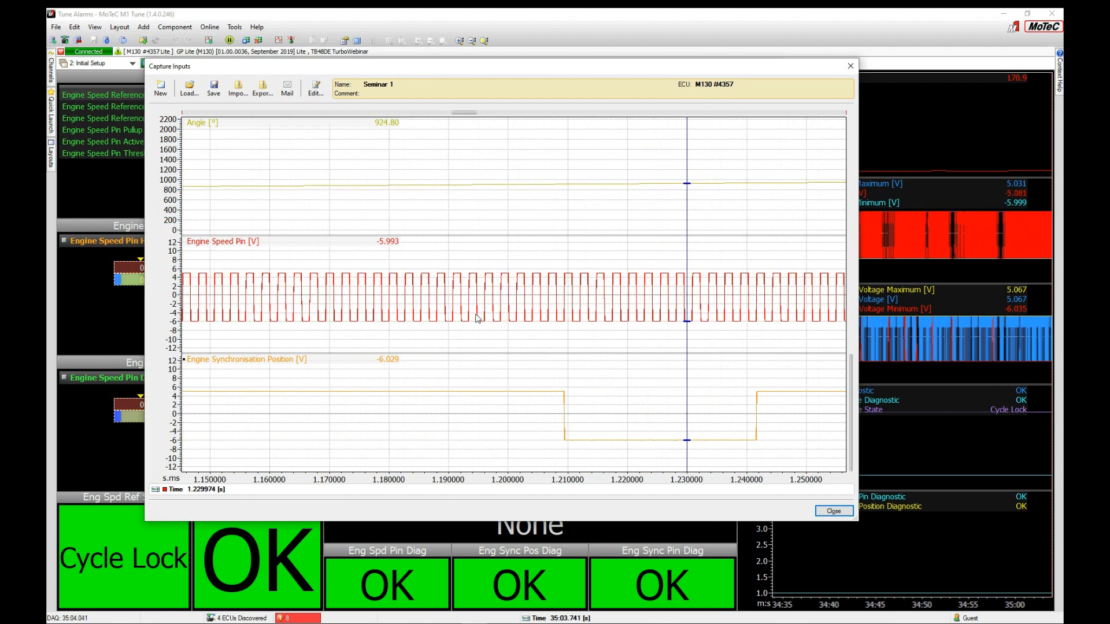
click(441, 341)
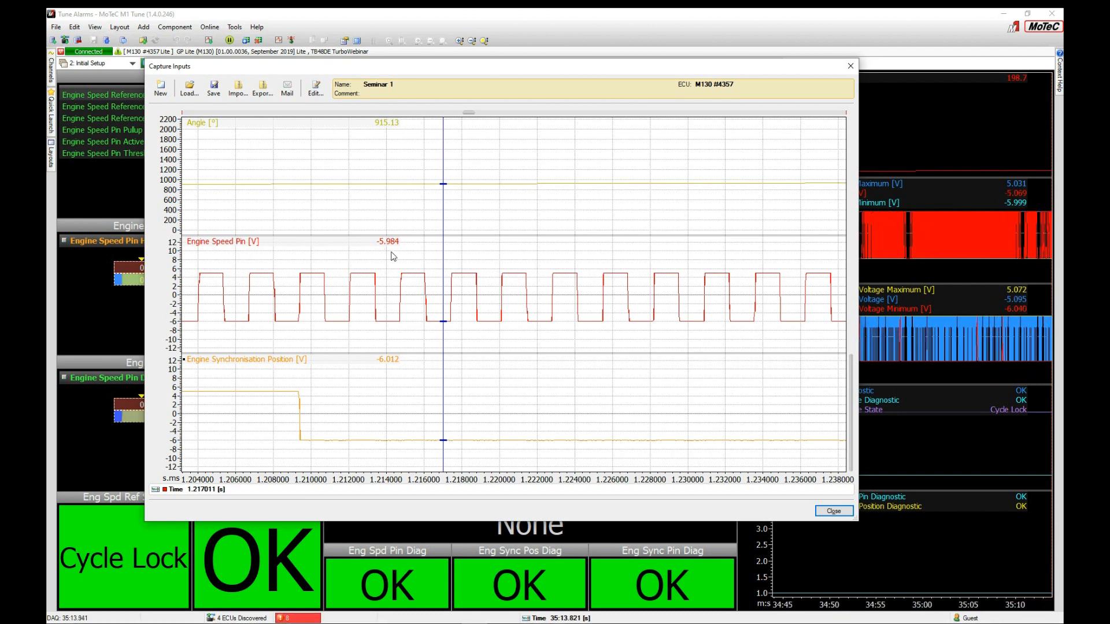
click(437, 319)
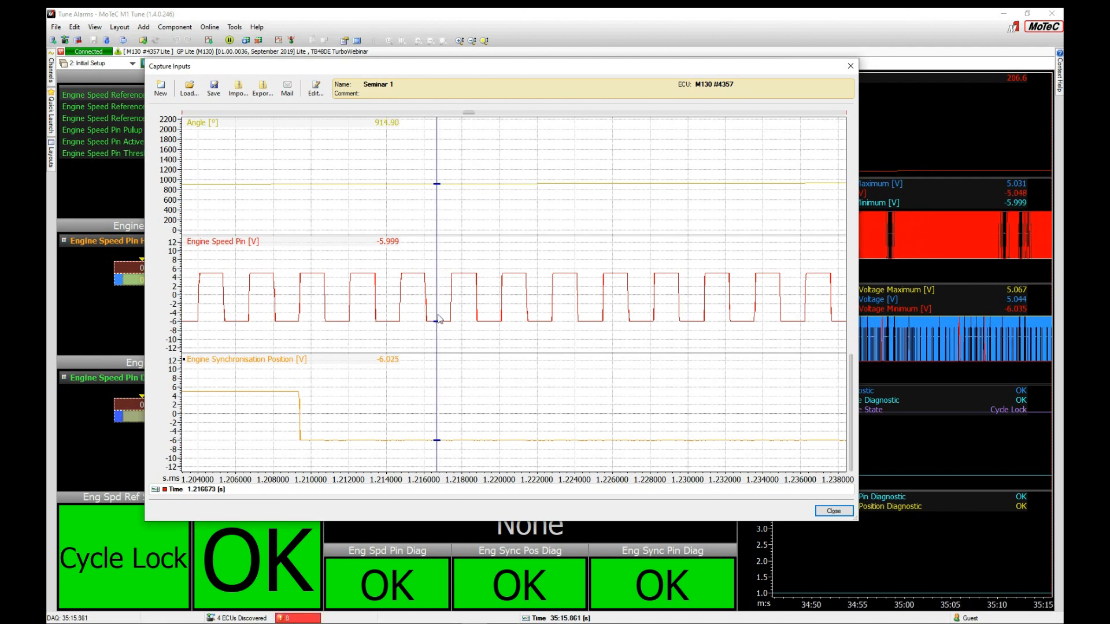
Step: Finish inspecting the Engine Speed Pin's low level near 1.217 s, and close the Seminar 1 capture without saving it
mouse_move(440, 315)
mouse_down()
mouse_move(461, 317)
mouse_move(444, 323)
mouse_up()
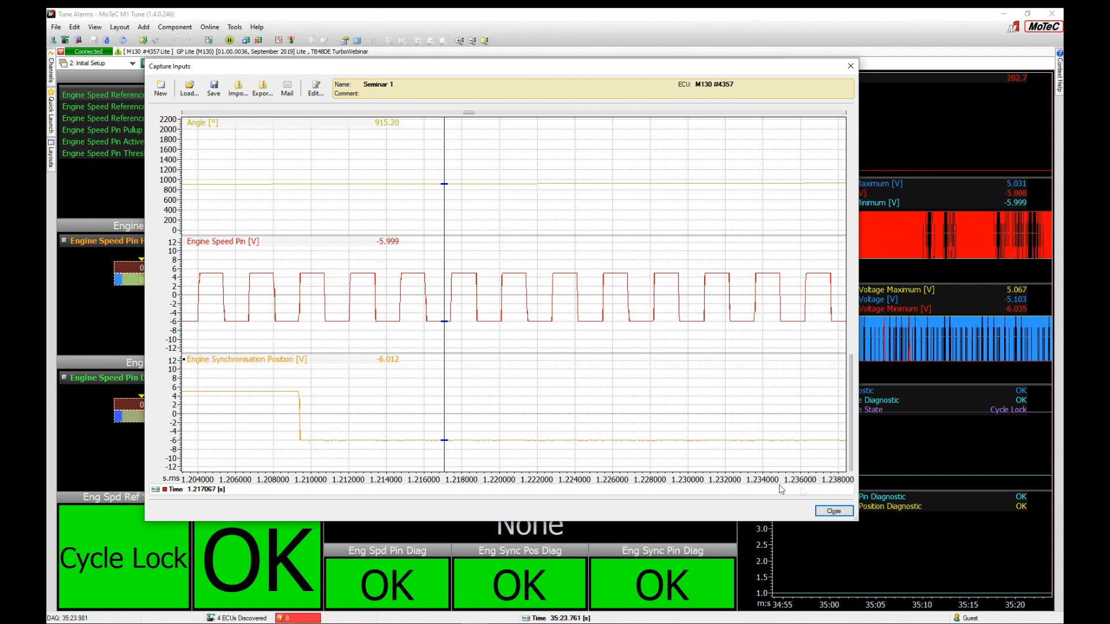
click(833, 511)
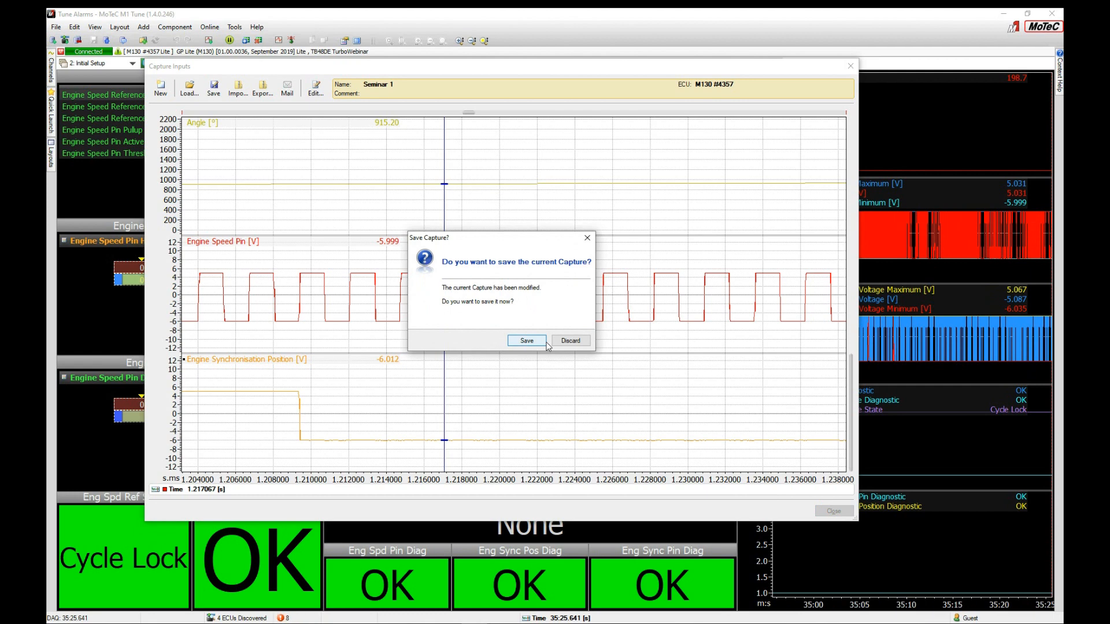
click(564, 343)
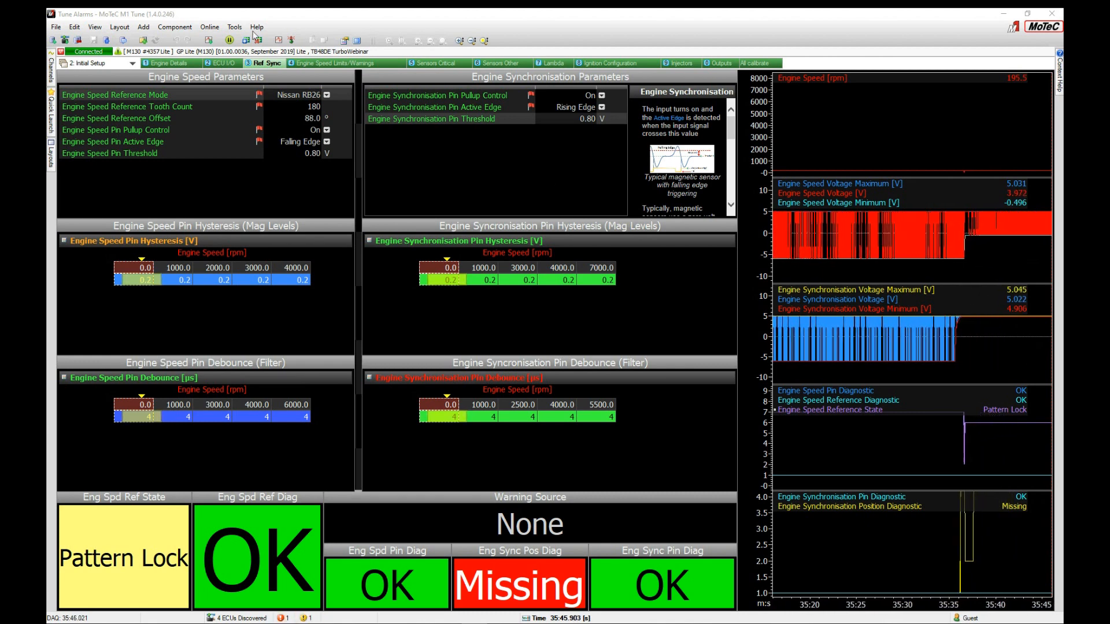
Step: Create a new input capture of 2 UDIG inputs and name it Seminar 2
click(212, 28)
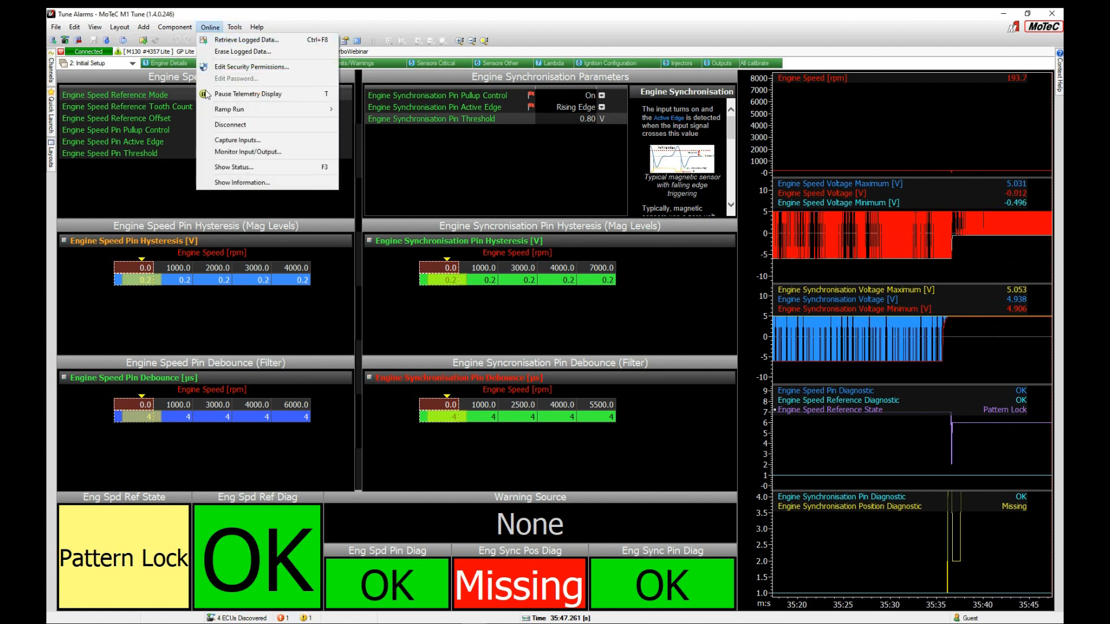
click(219, 141)
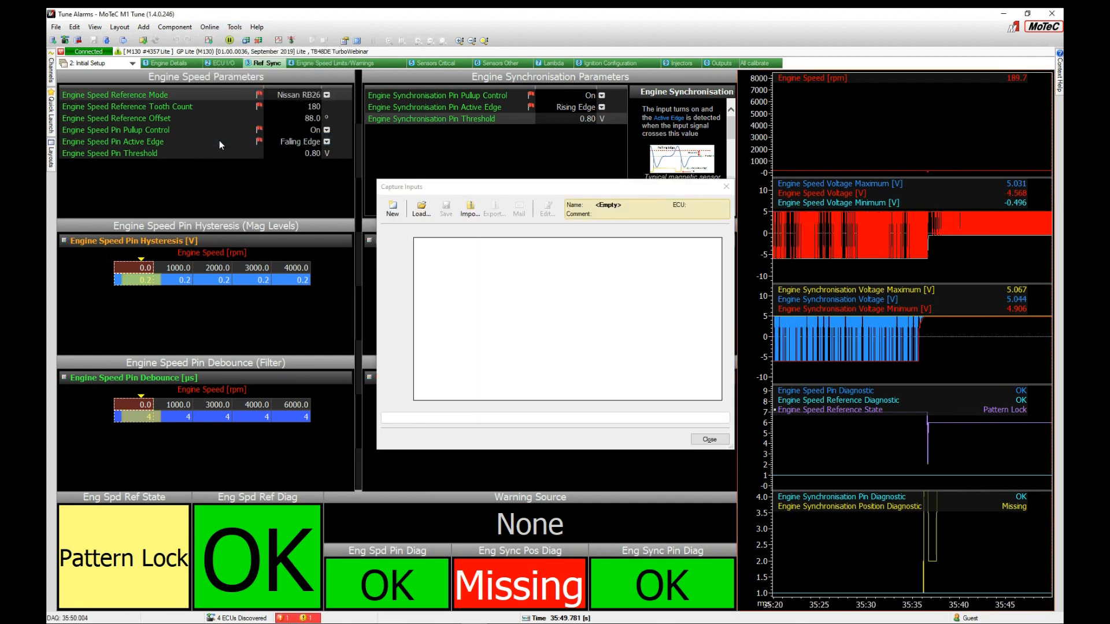
click(393, 209)
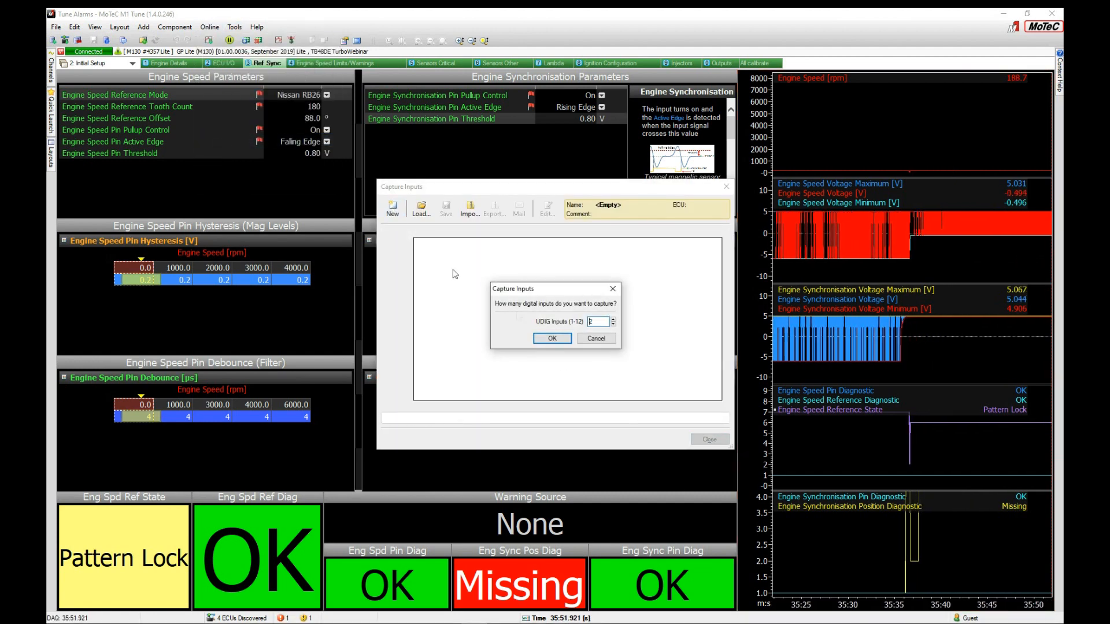
click(552, 338)
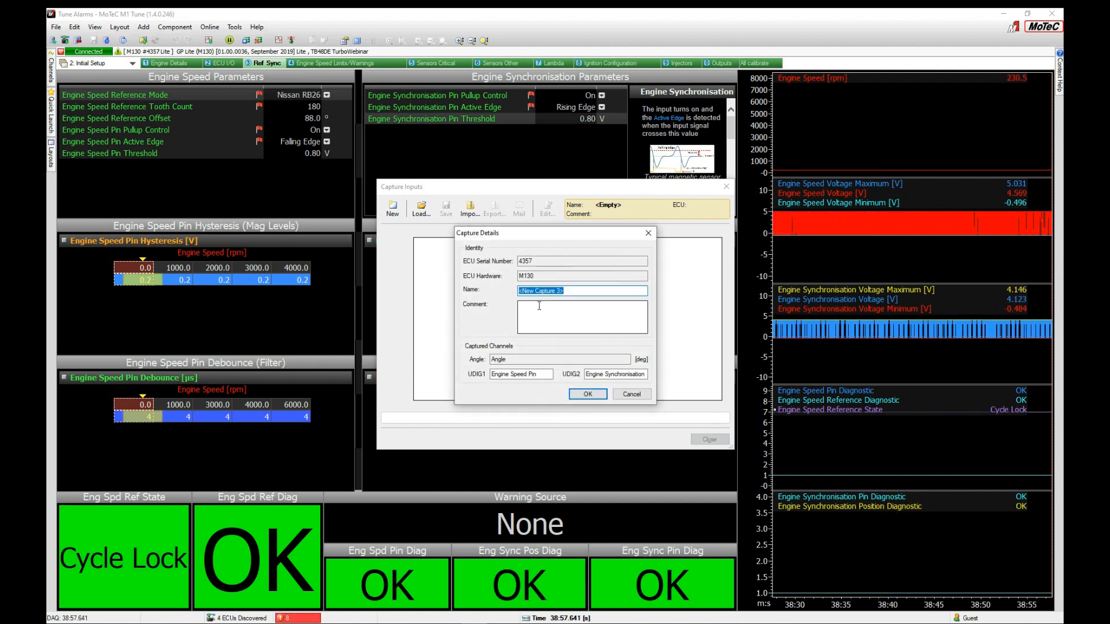
text(Semin)
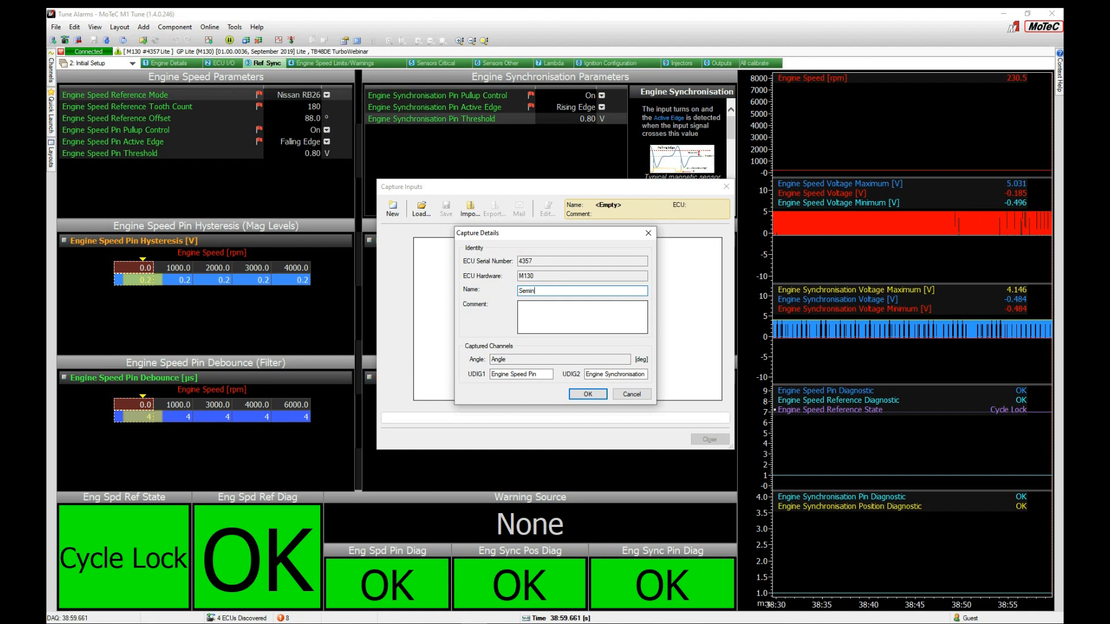
text(ar 2)
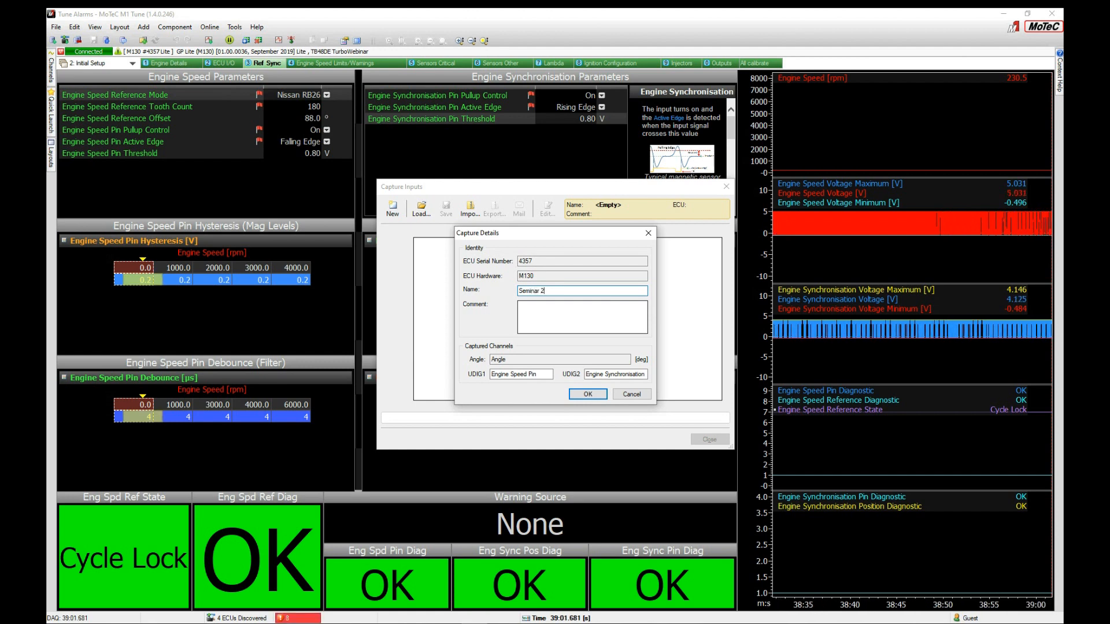
key(Return)
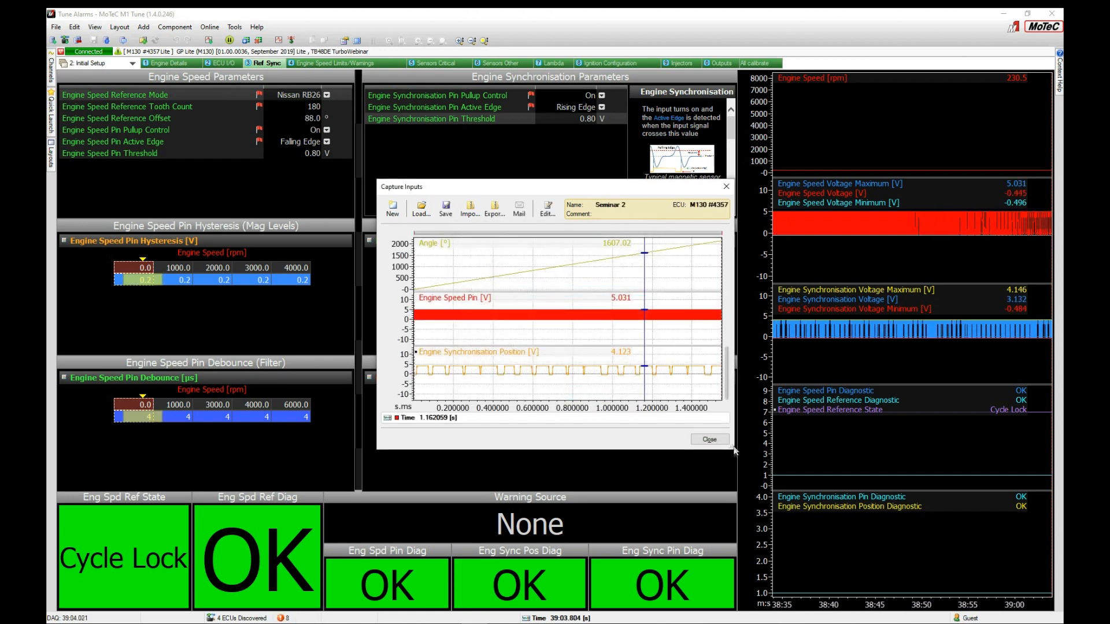
Step: Enlarge and reposition the Capture Inputs window so the Seminar 2 traces can be read in detail
drag(732, 448, 868, 553)
drag(551, 188, 271, 29)
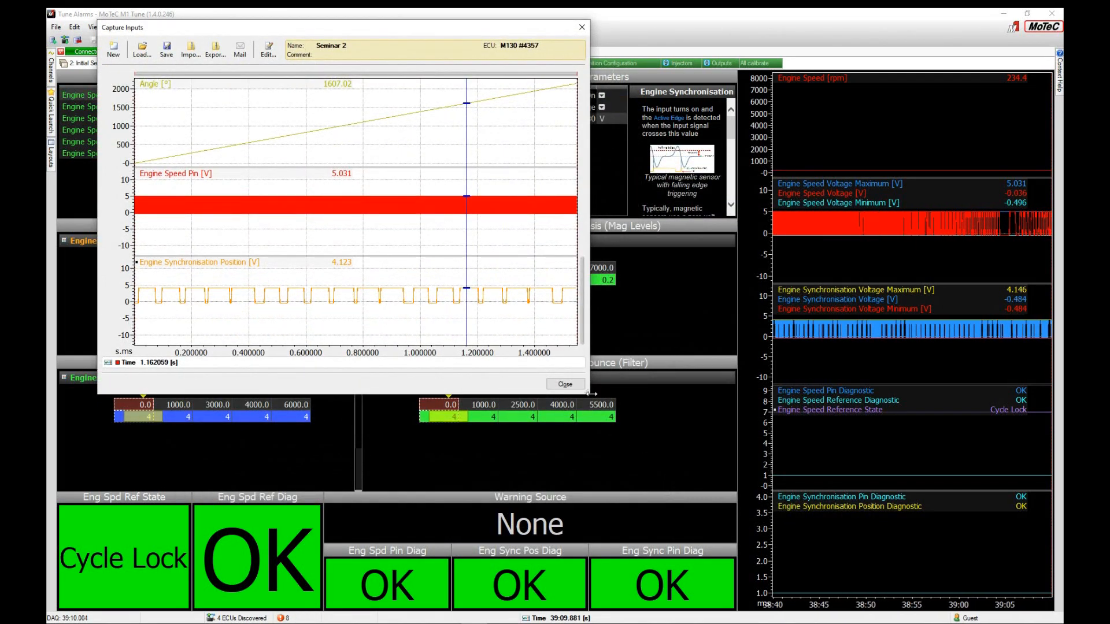
drag(592, 394, 863, 516)
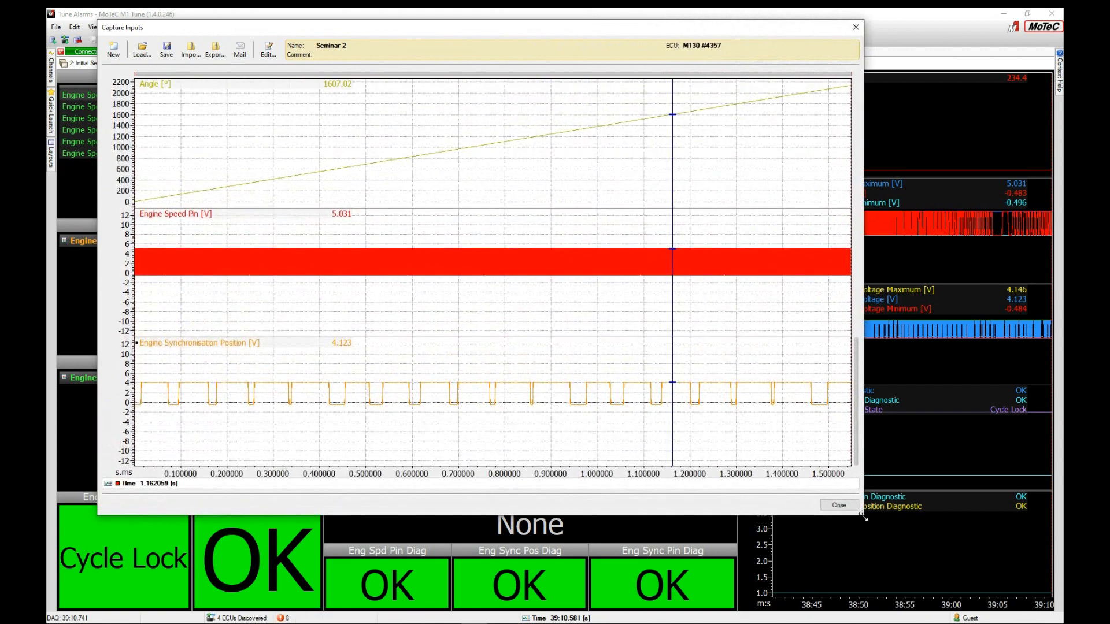
Step: Zoom in on the Seminar 2 capture near 0.617 s and inspect the low and high voltage levels of both signals with the cursor
click(418, 405)
scroll(441, 335, up, 5)
scroll(450, 304, up, 5)
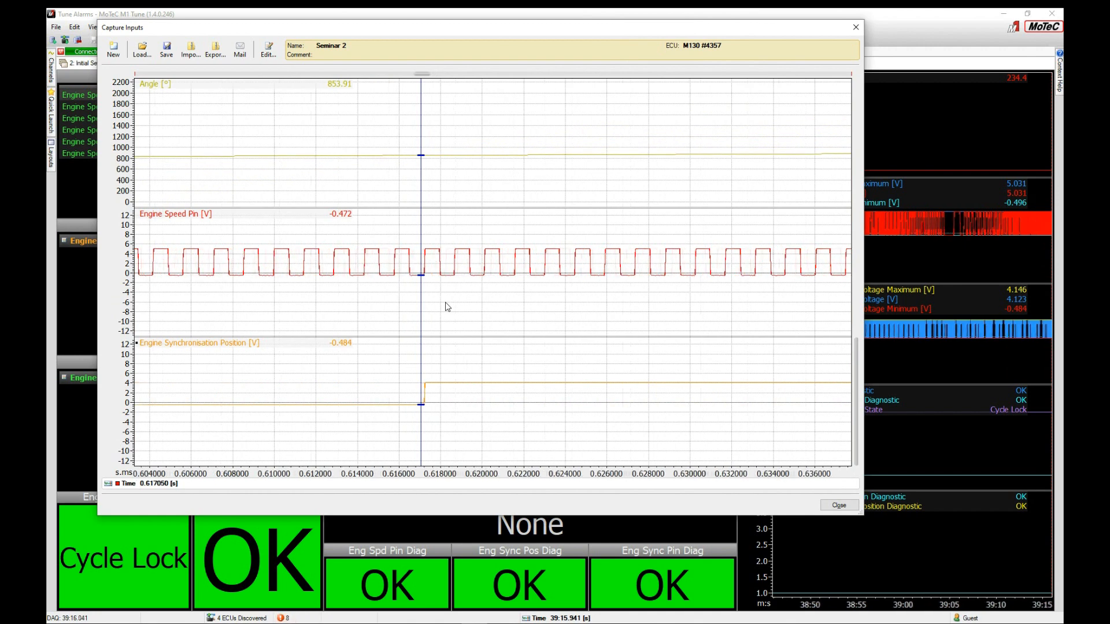
drag(400, 300, 575, 373)
Step: Compare the Engine Speed Pin pulses with the Engine Synchronisation Position pulses around 0.6245 s at wider and closer time scales
scroll(572, 374, down, 1)
scroll(572, 375, down, 1)
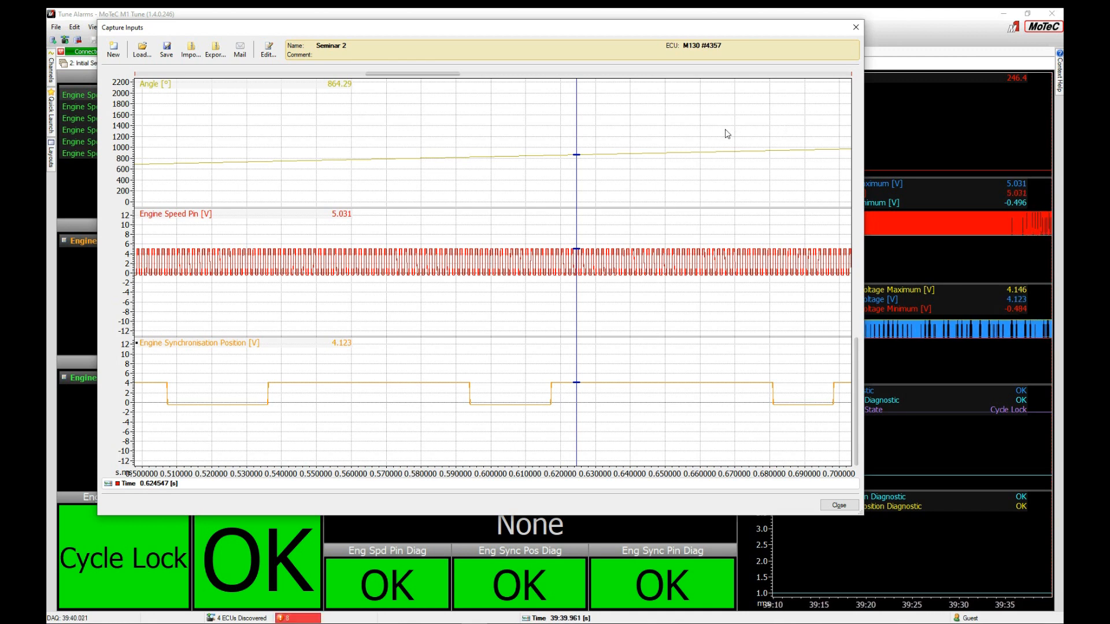
scroll(719, 145, up, 2)
scroll(719, 145, up, 4)
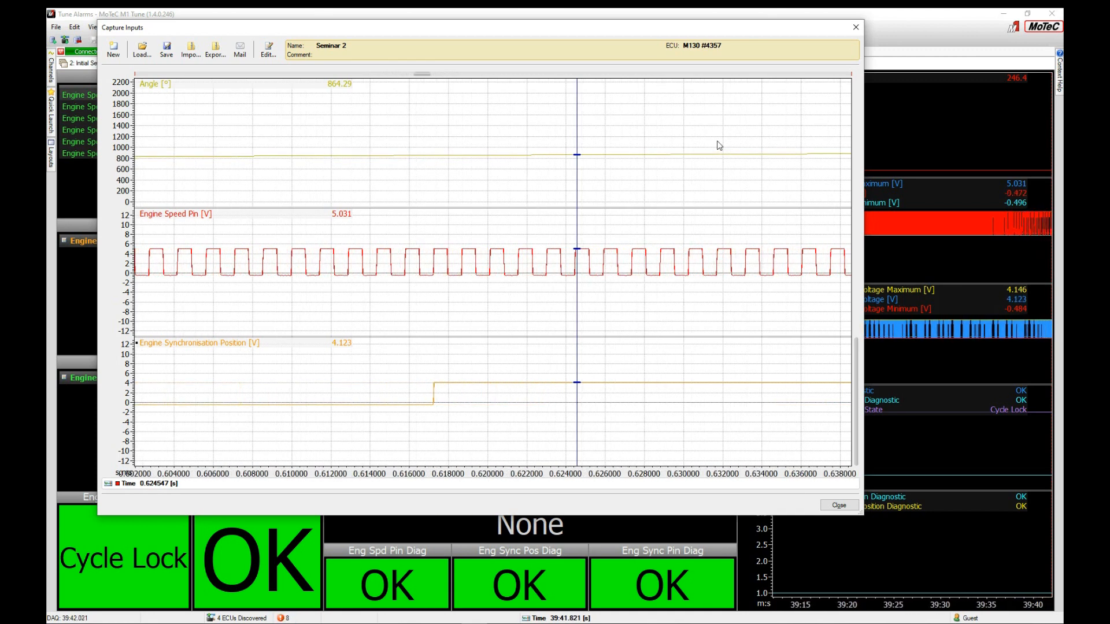
scroll(719, 146, down, 2)
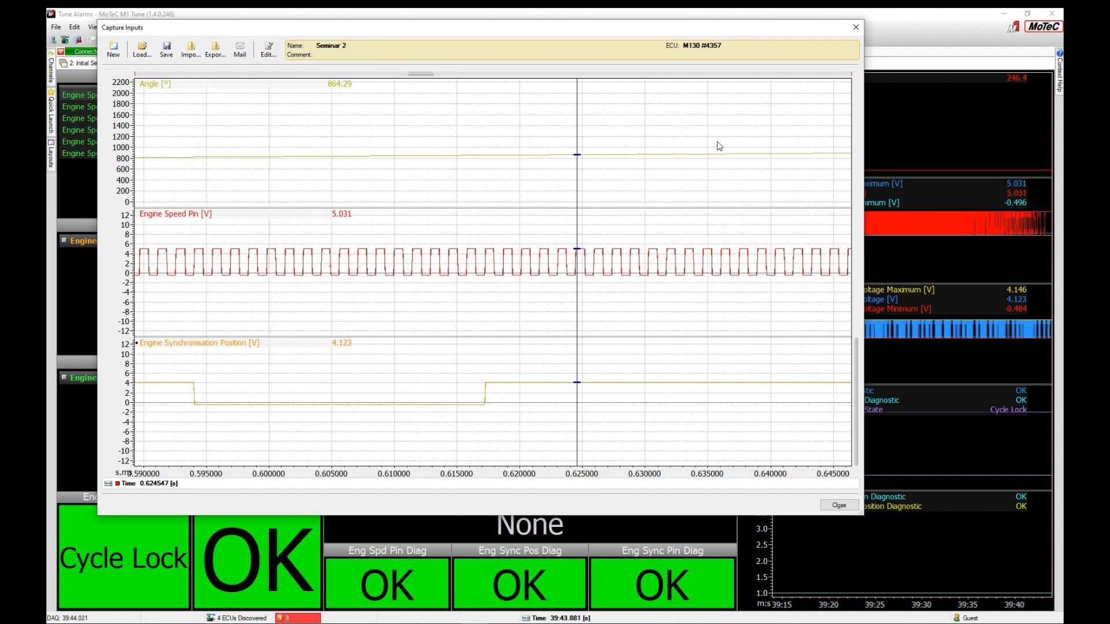
scroll(720, 146, up, 1)
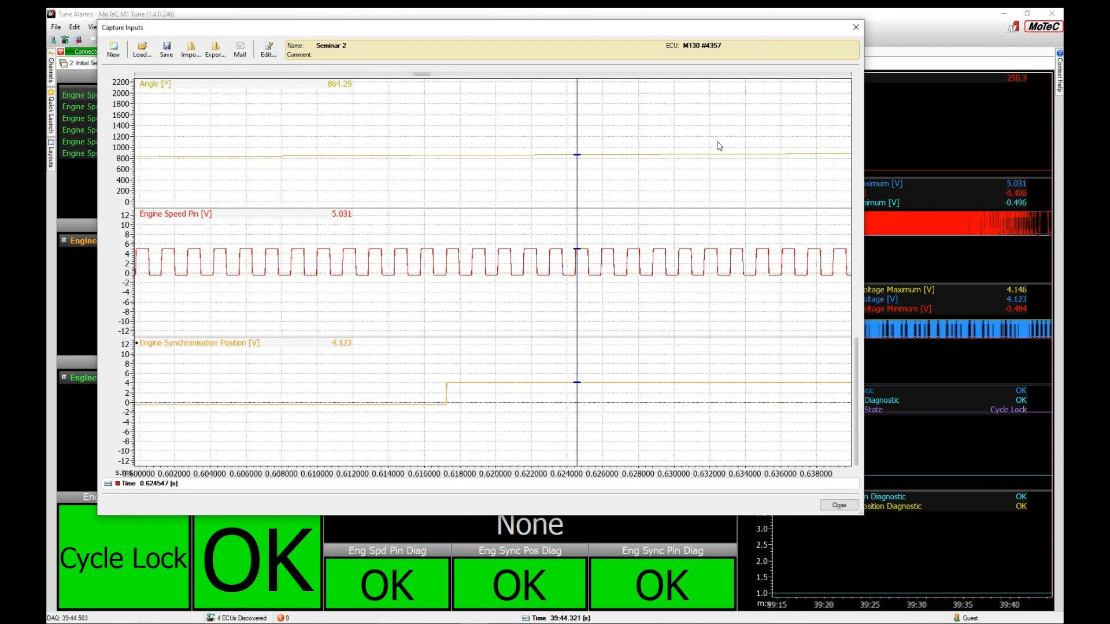
Step: Close the Seminar 2 capture and discard it without saving
click(854, 35)
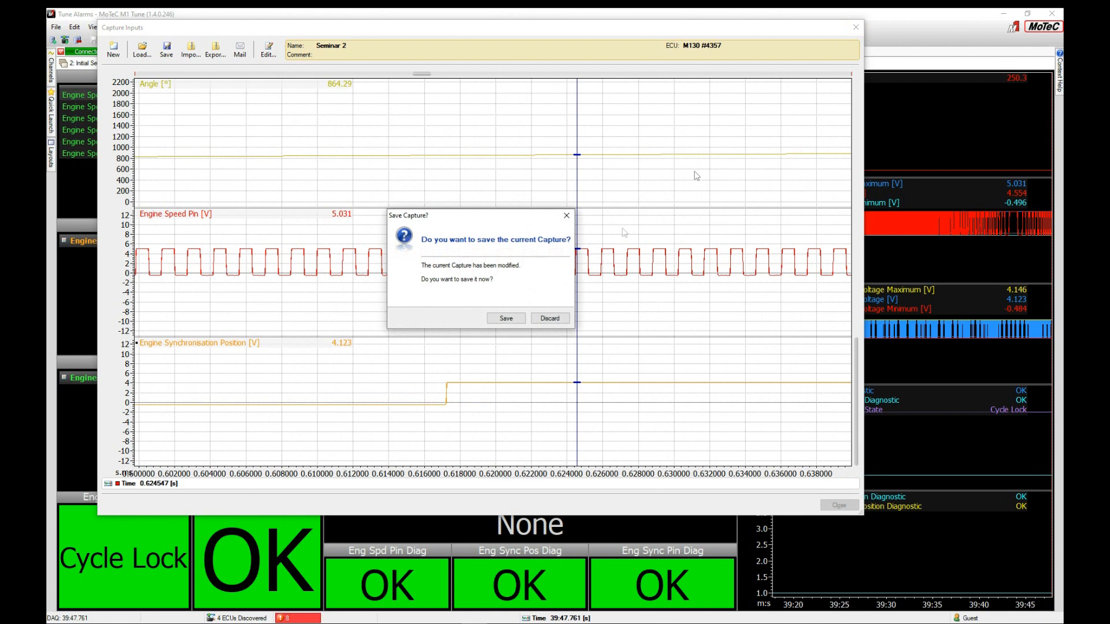
click(550, 318)
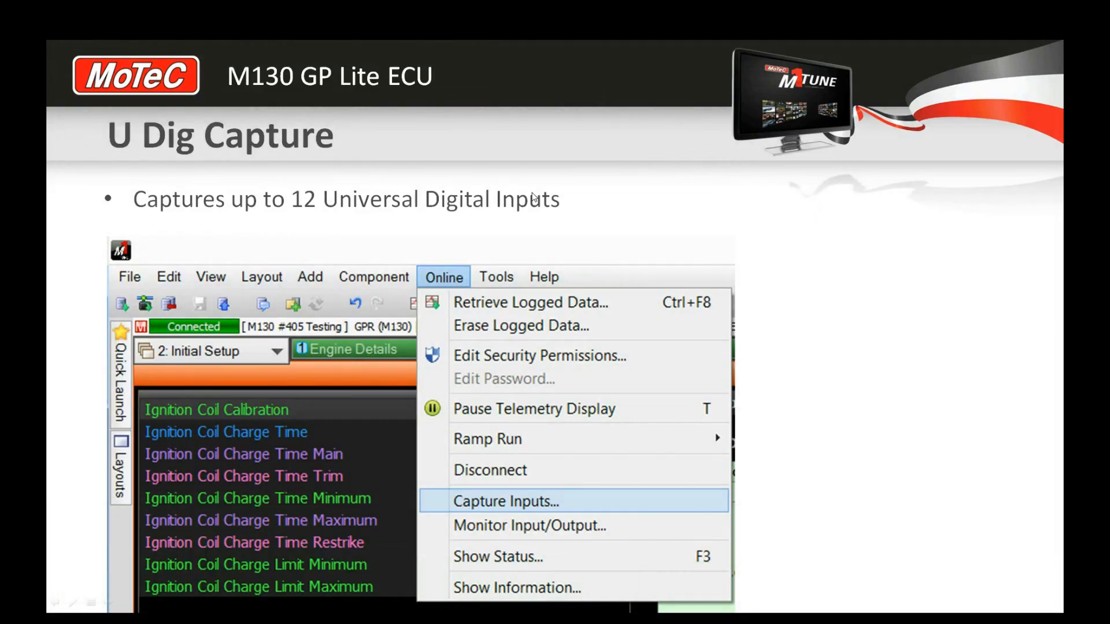
click(532, 197)
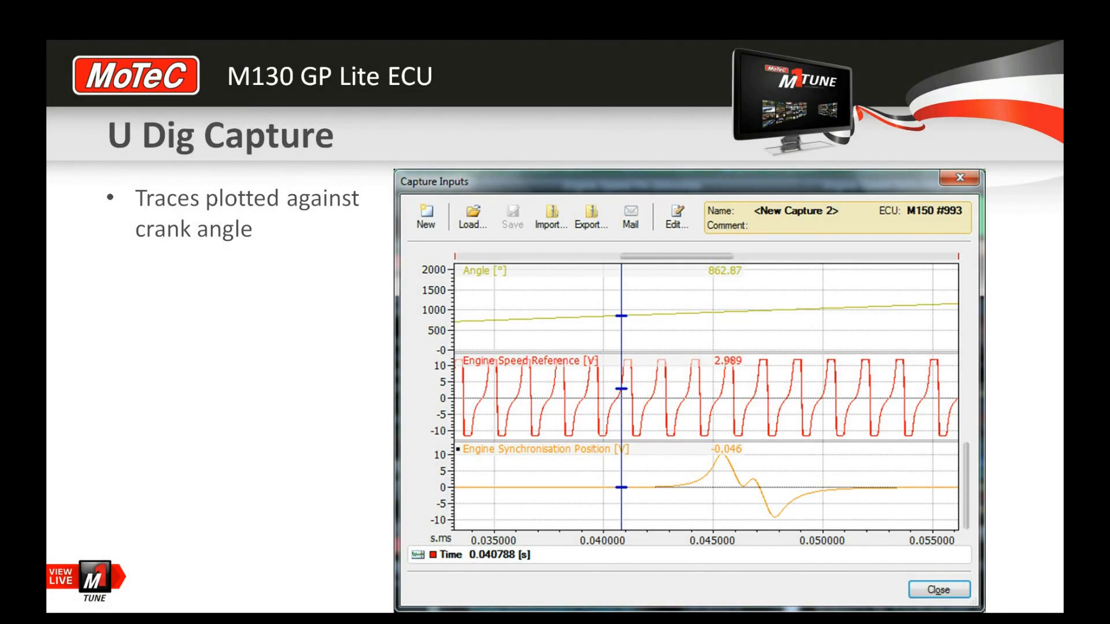
click(324, 355)
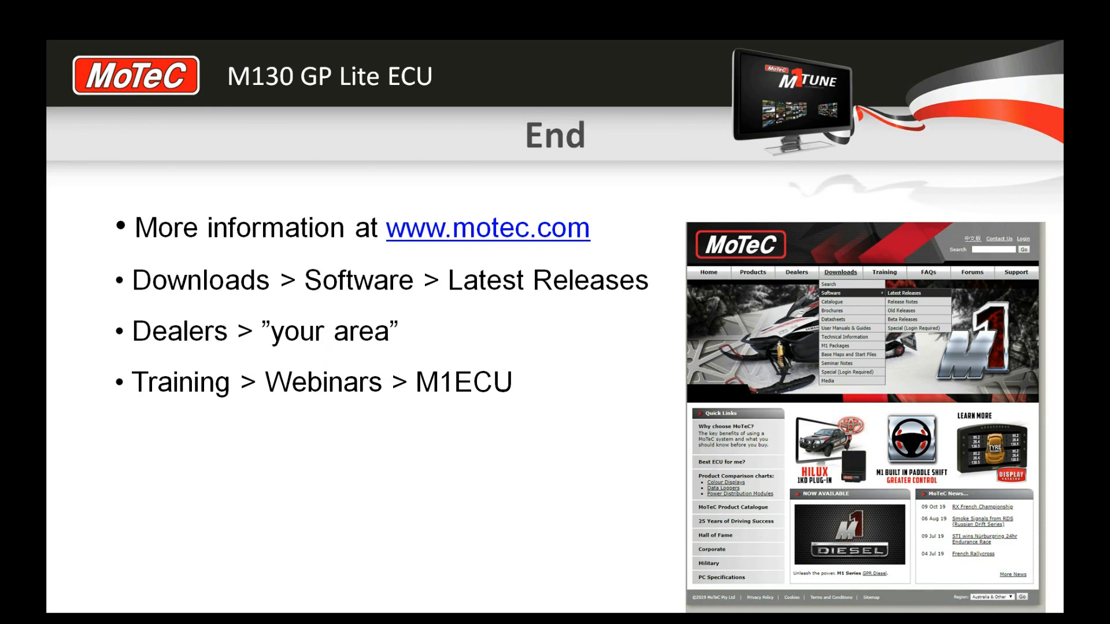